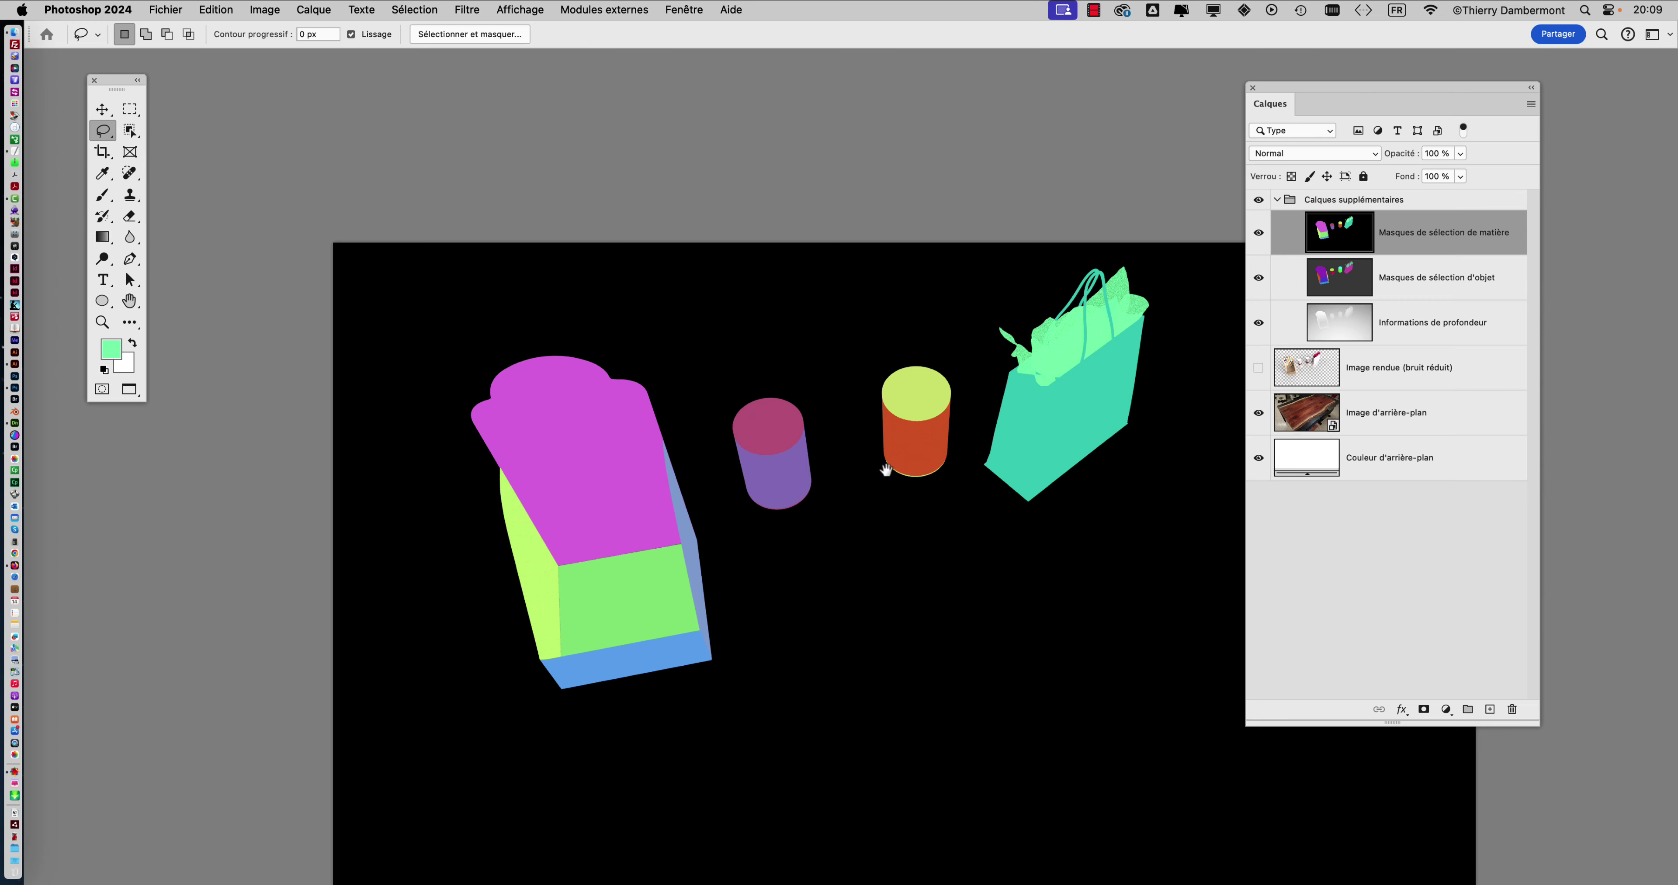
Compare the material selection mask with the object selection mask on the box, the cylinders and the gift bag
drag(885, 470, 772, 464)
scroll(790, 454, up, 3)
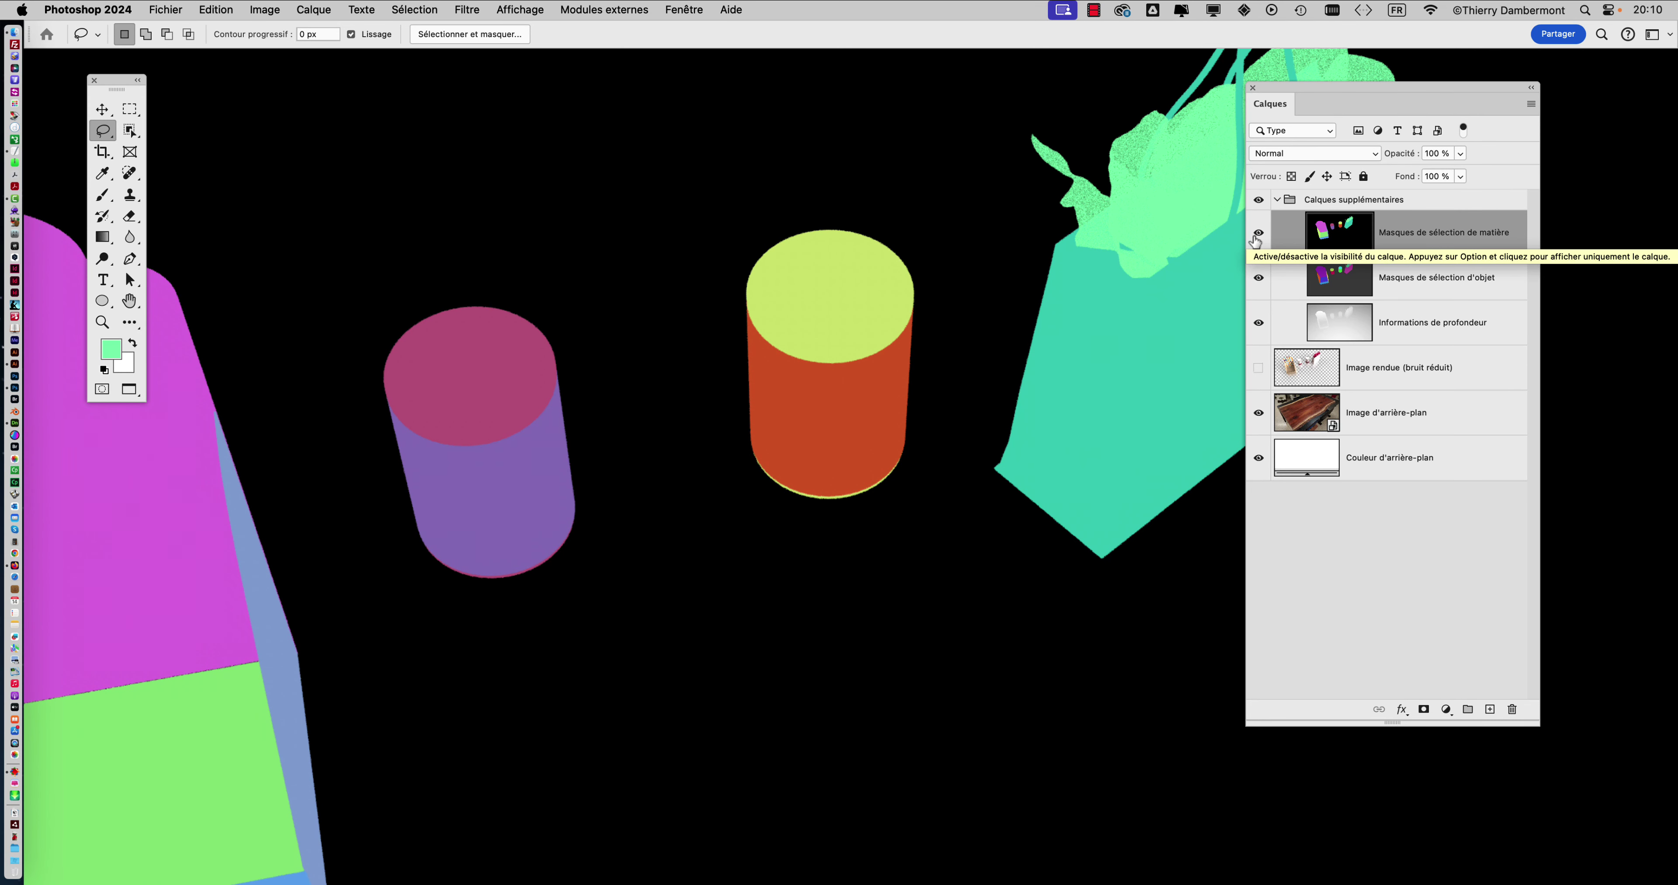
click(1258, 233)
click(1258, 232)
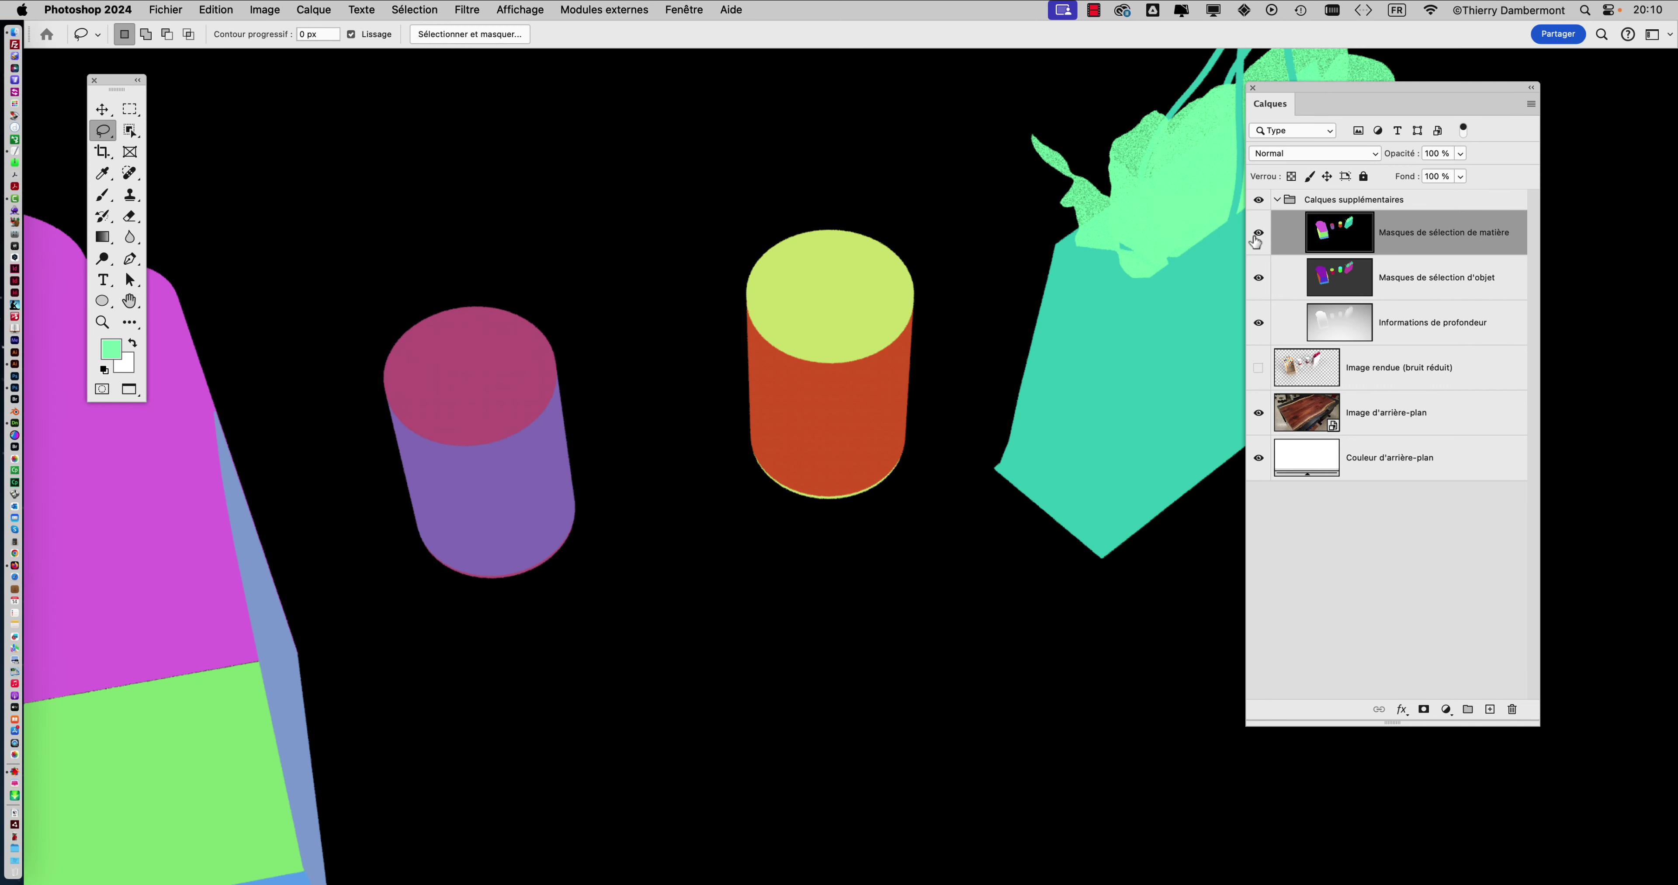
click(1258, 233)
click(1258, 233)
scroll(928, 378, right, 5)
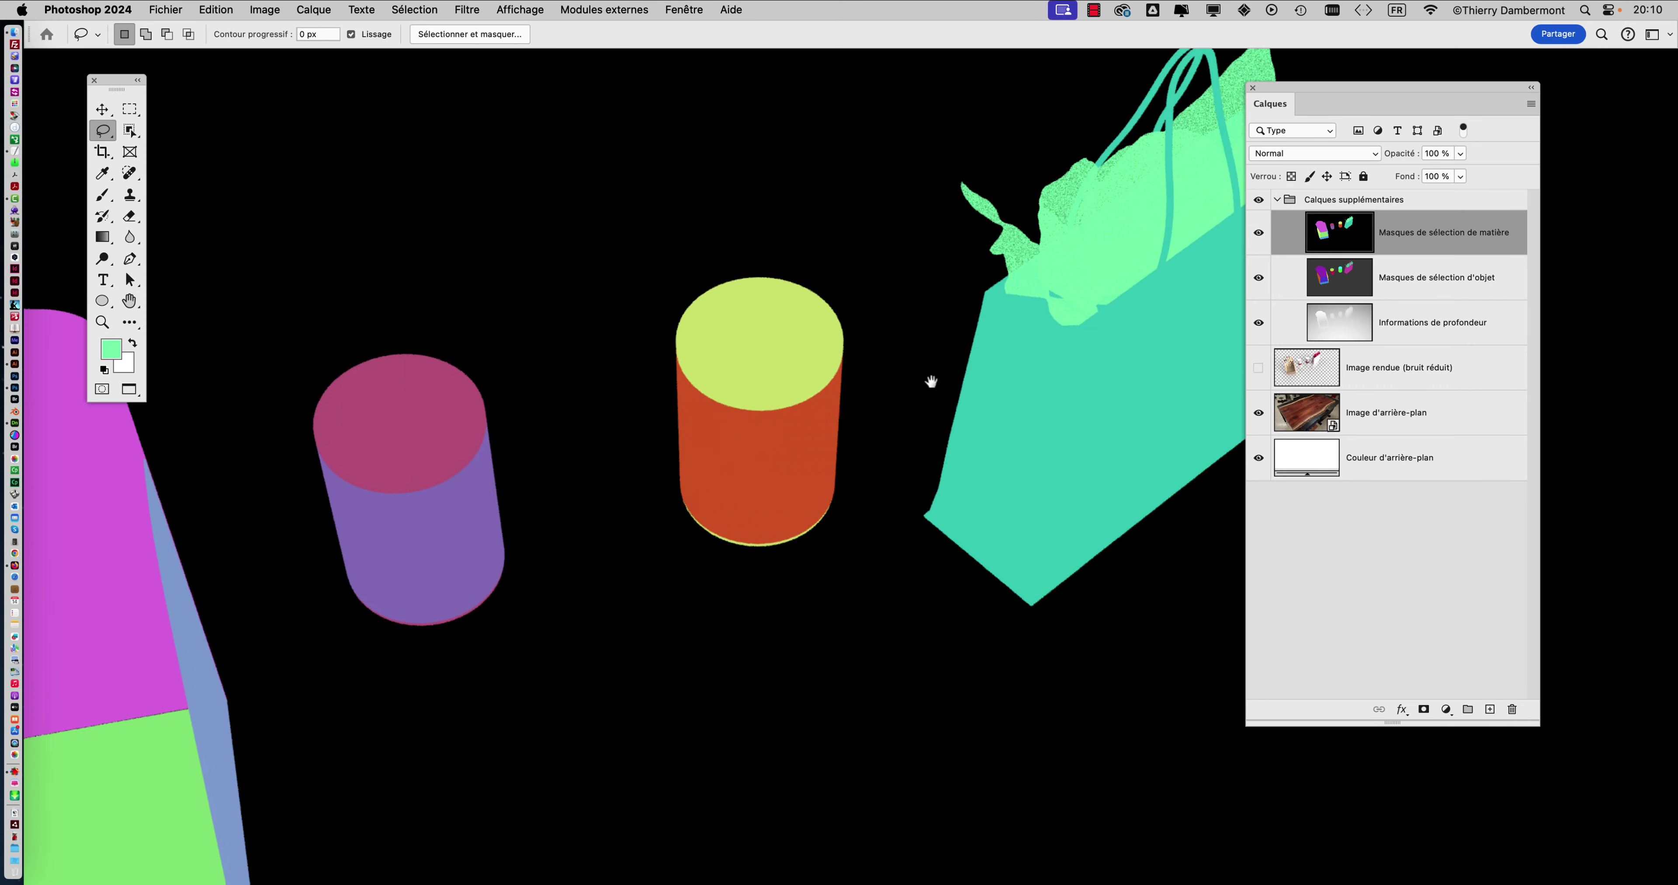
click(1258, 233)
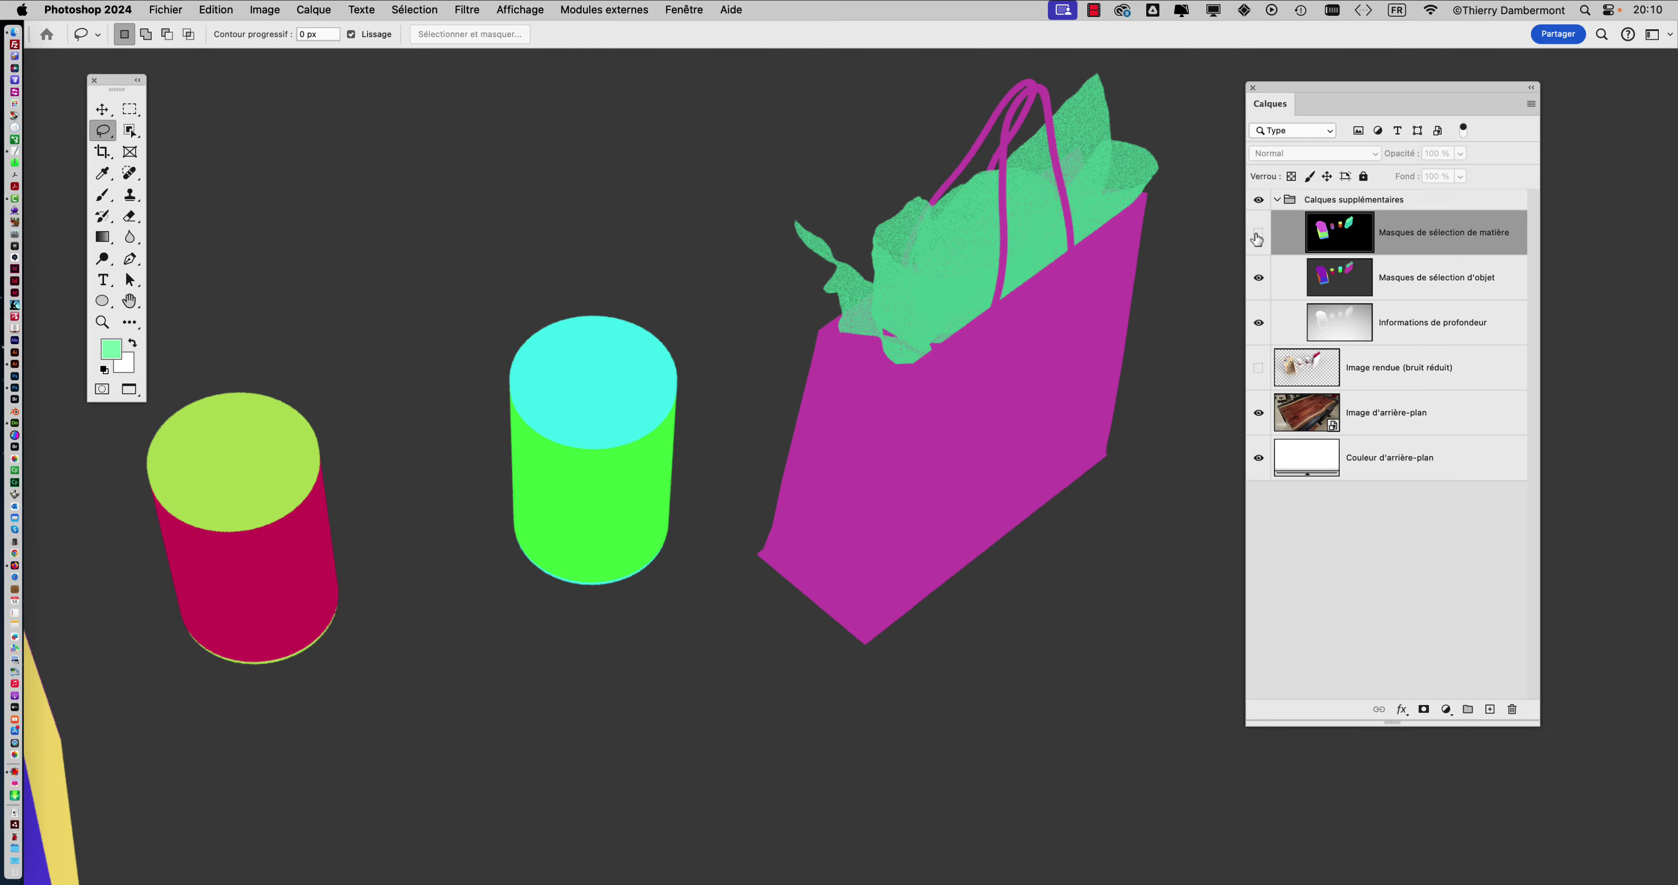
click(1257, 239)
scroll(1008, 363, up, 5)
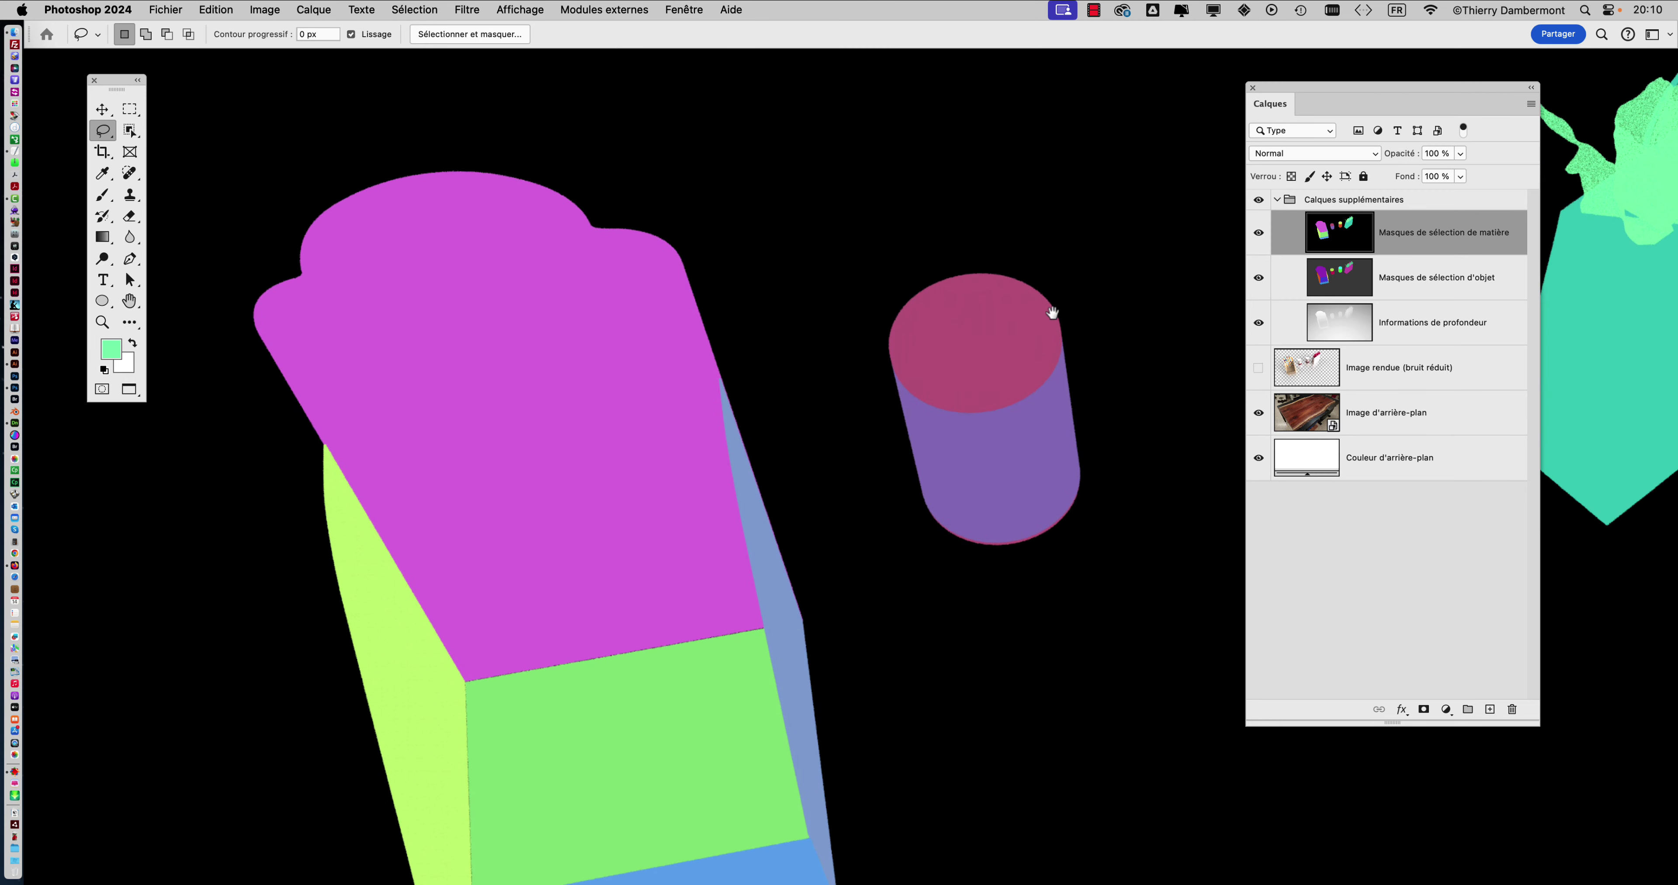
scroll(1052, 314, left, 5)
scroll(1052, 313, down, 3)
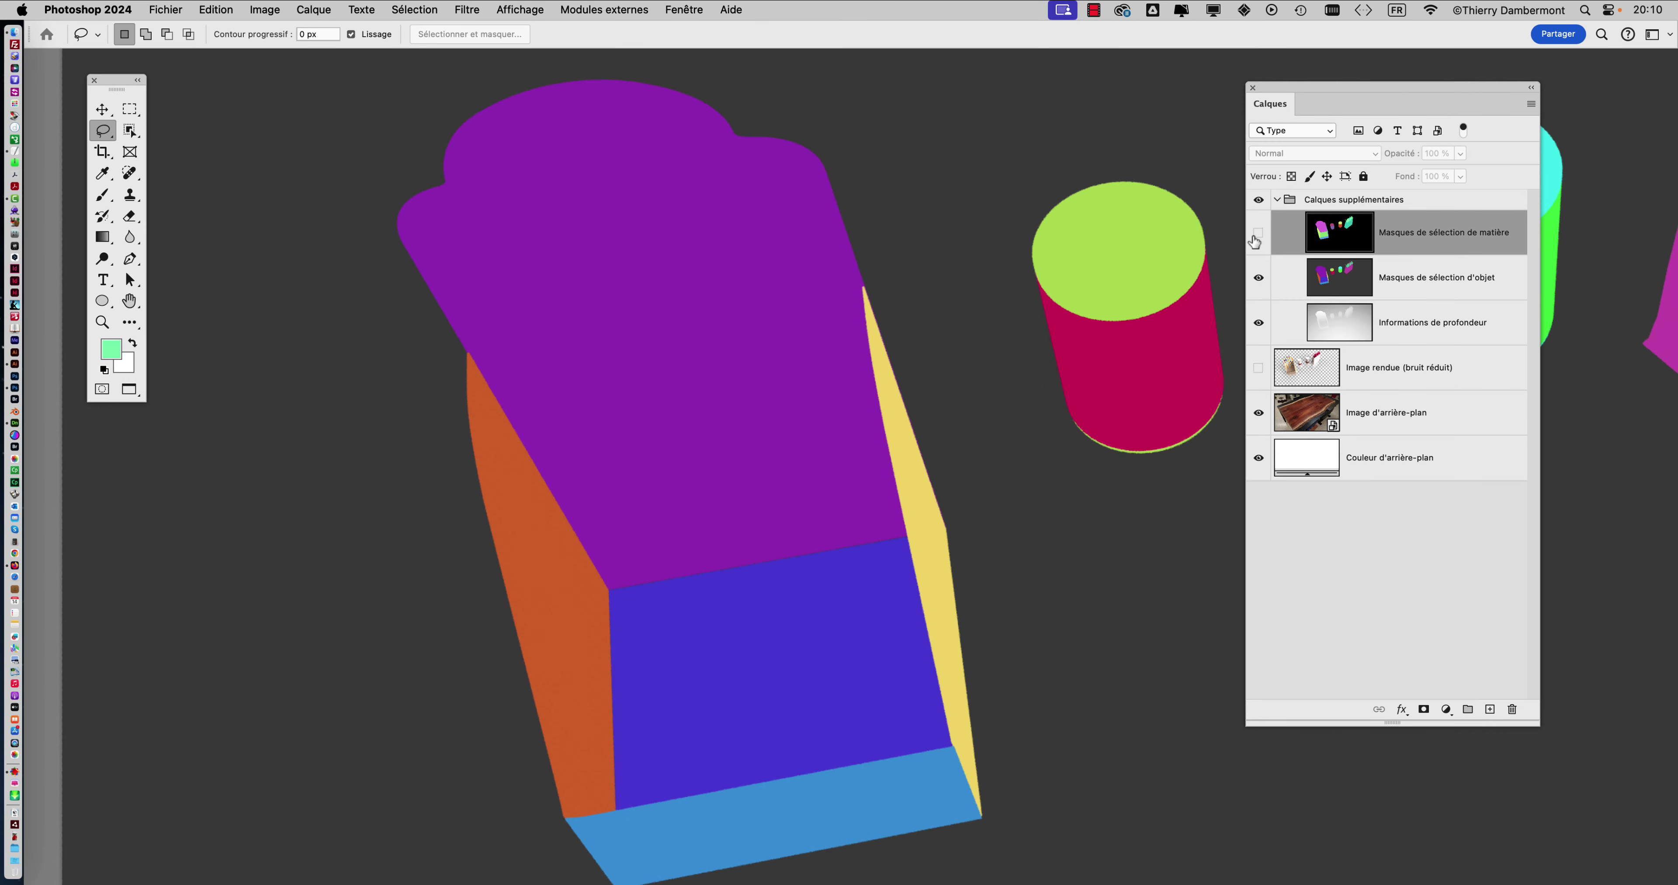
Hide the "Masques de sélection de matière" layer and make the "Masques de sélection d'objet" layer active
click(1257, 239)
click(1257, 239)
click(1257, 239)
click(1257, 239)
click(1422, 288)
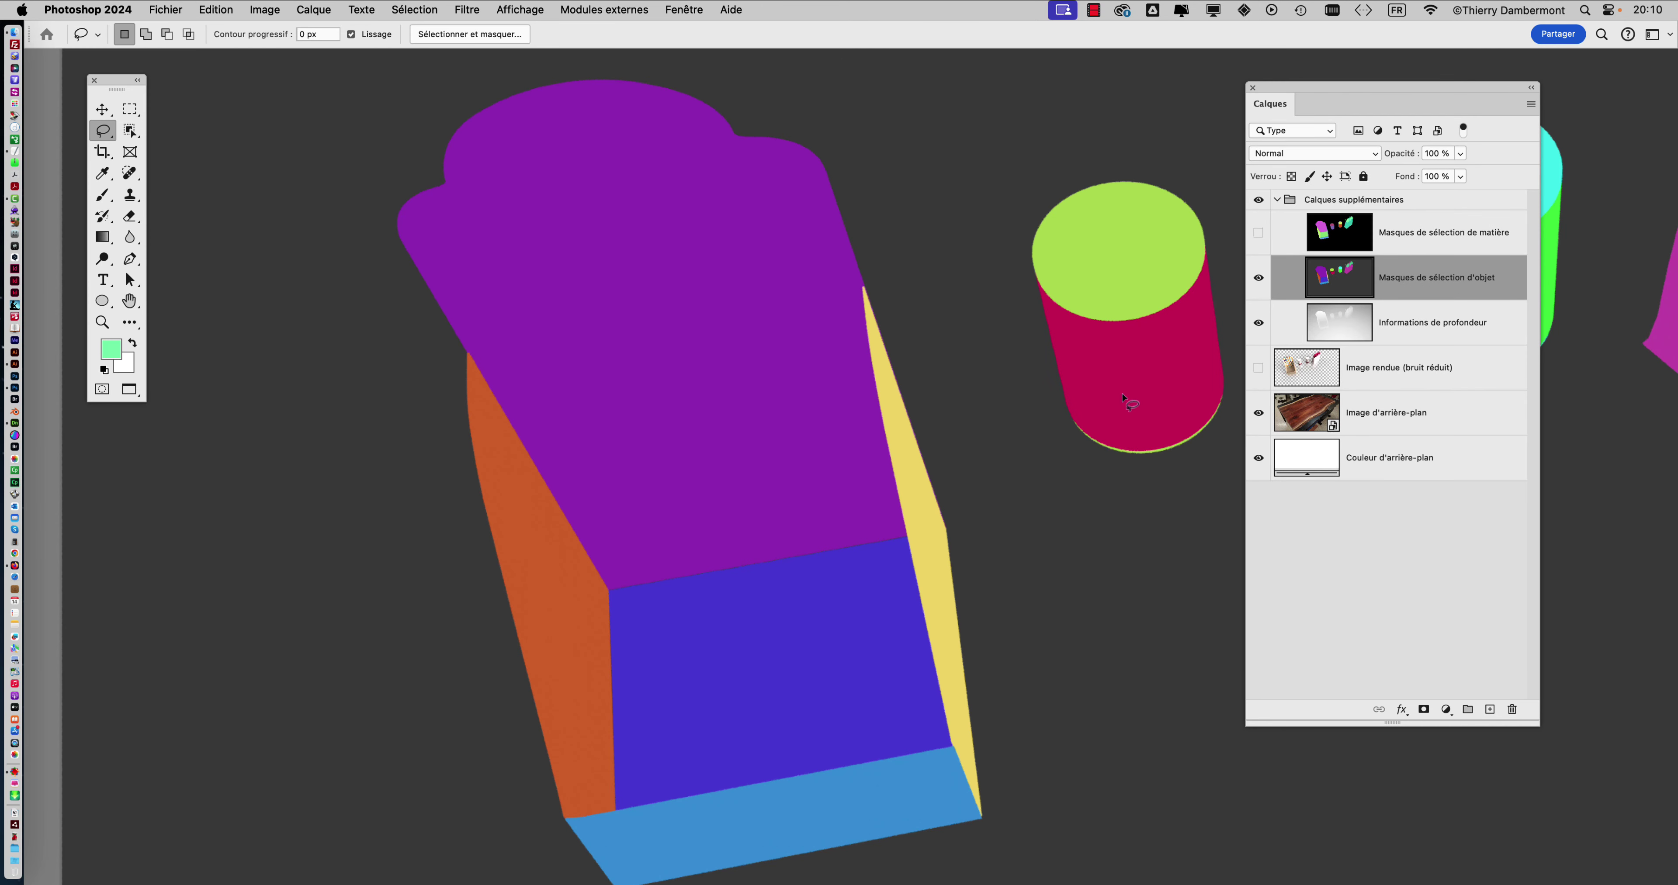
Examine the object mask's colour areas across the box and cylinders, and the grainy green tissue paper in the gift bag
alt+scroll(1130, 404, down, 3)
scroll(674, 423, right, 5)
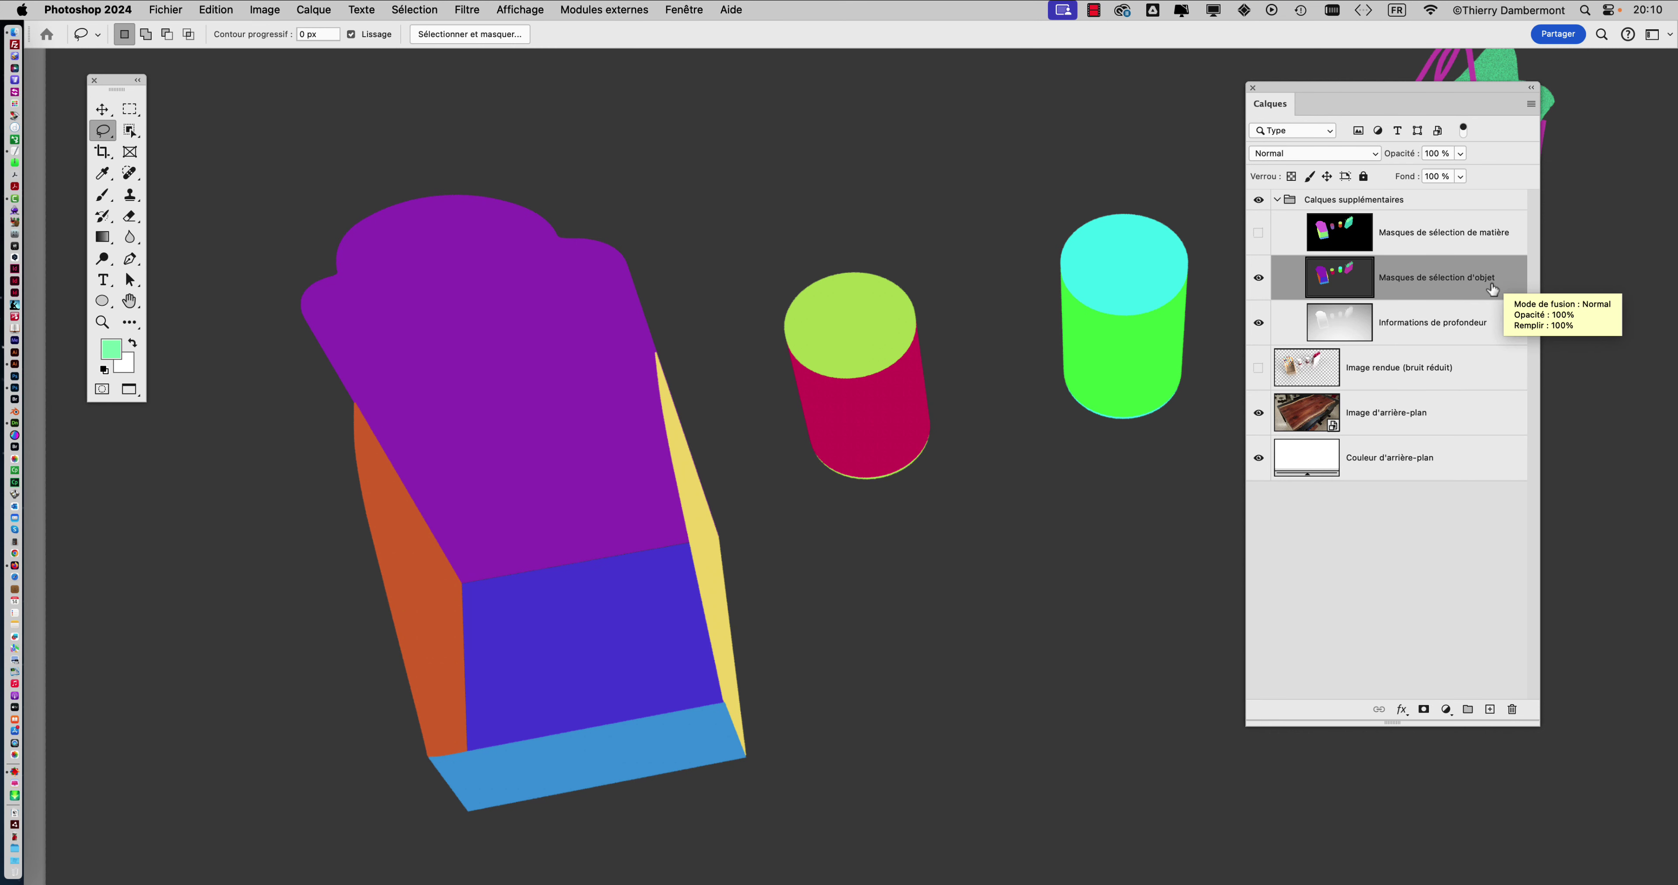
scroll(925, 400, down, 2)
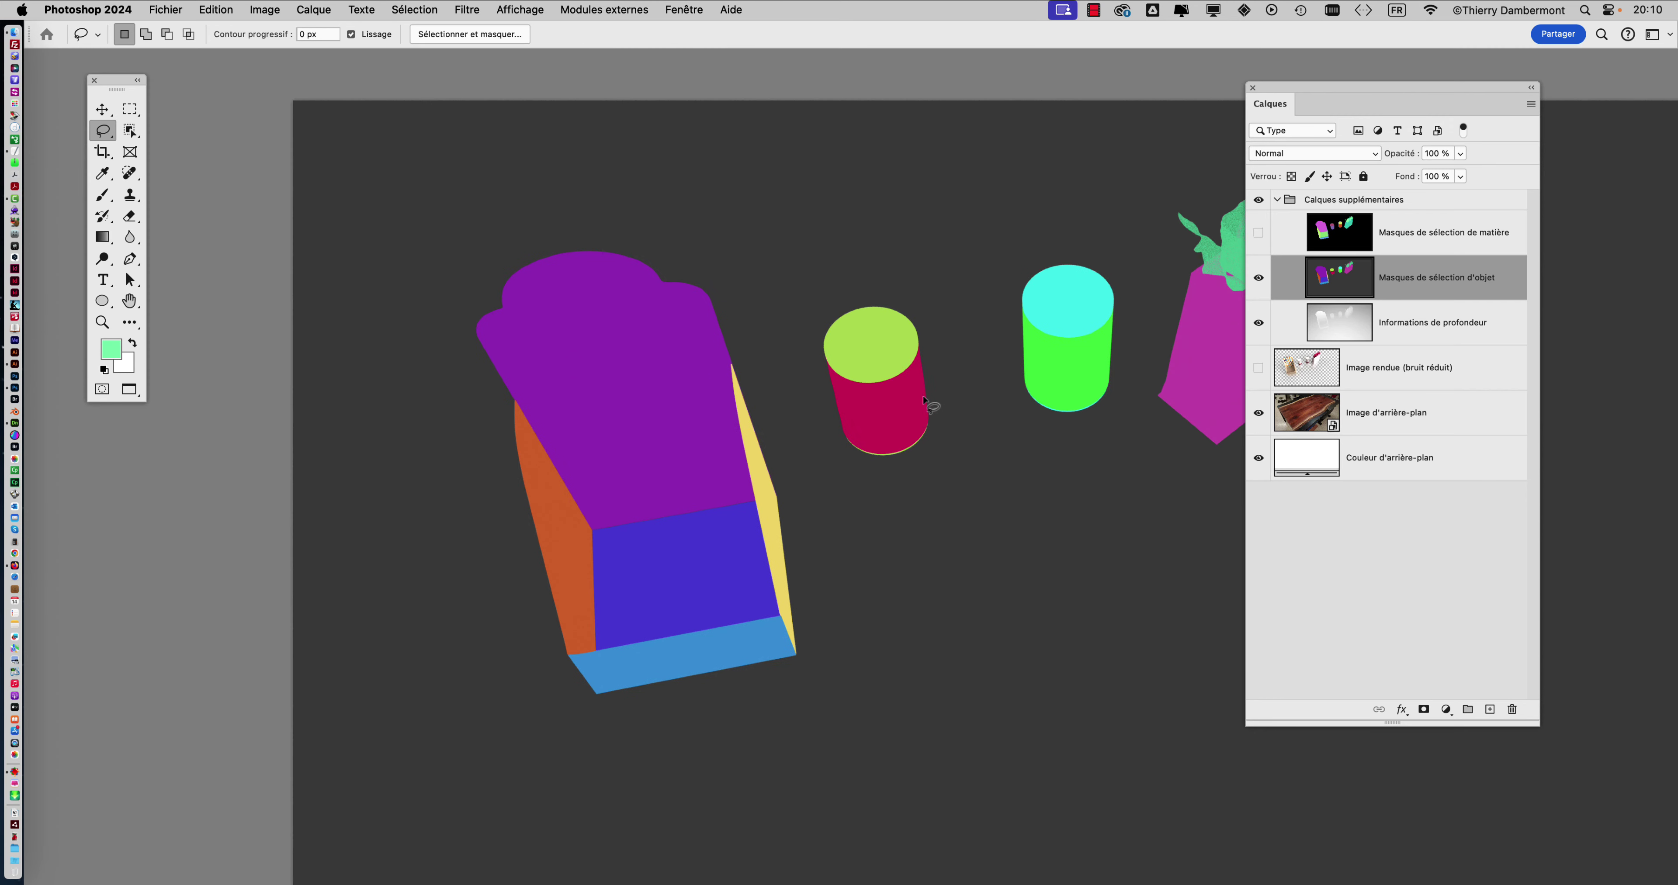
drag(980, 422, 768, 468)
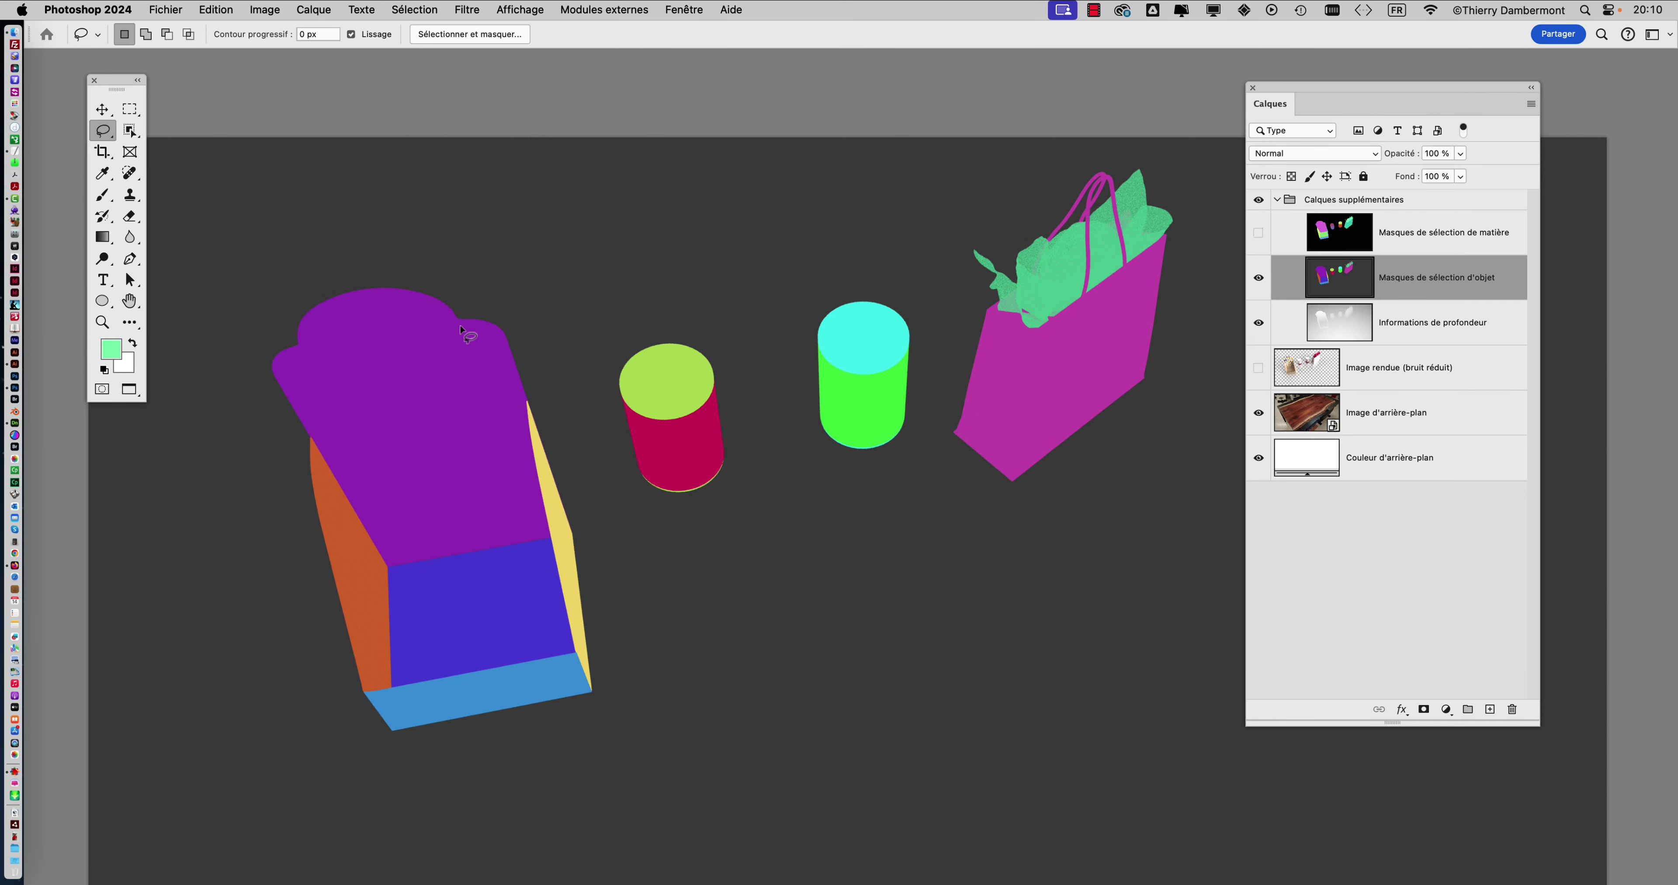
drag(715, 391, 547, 394)
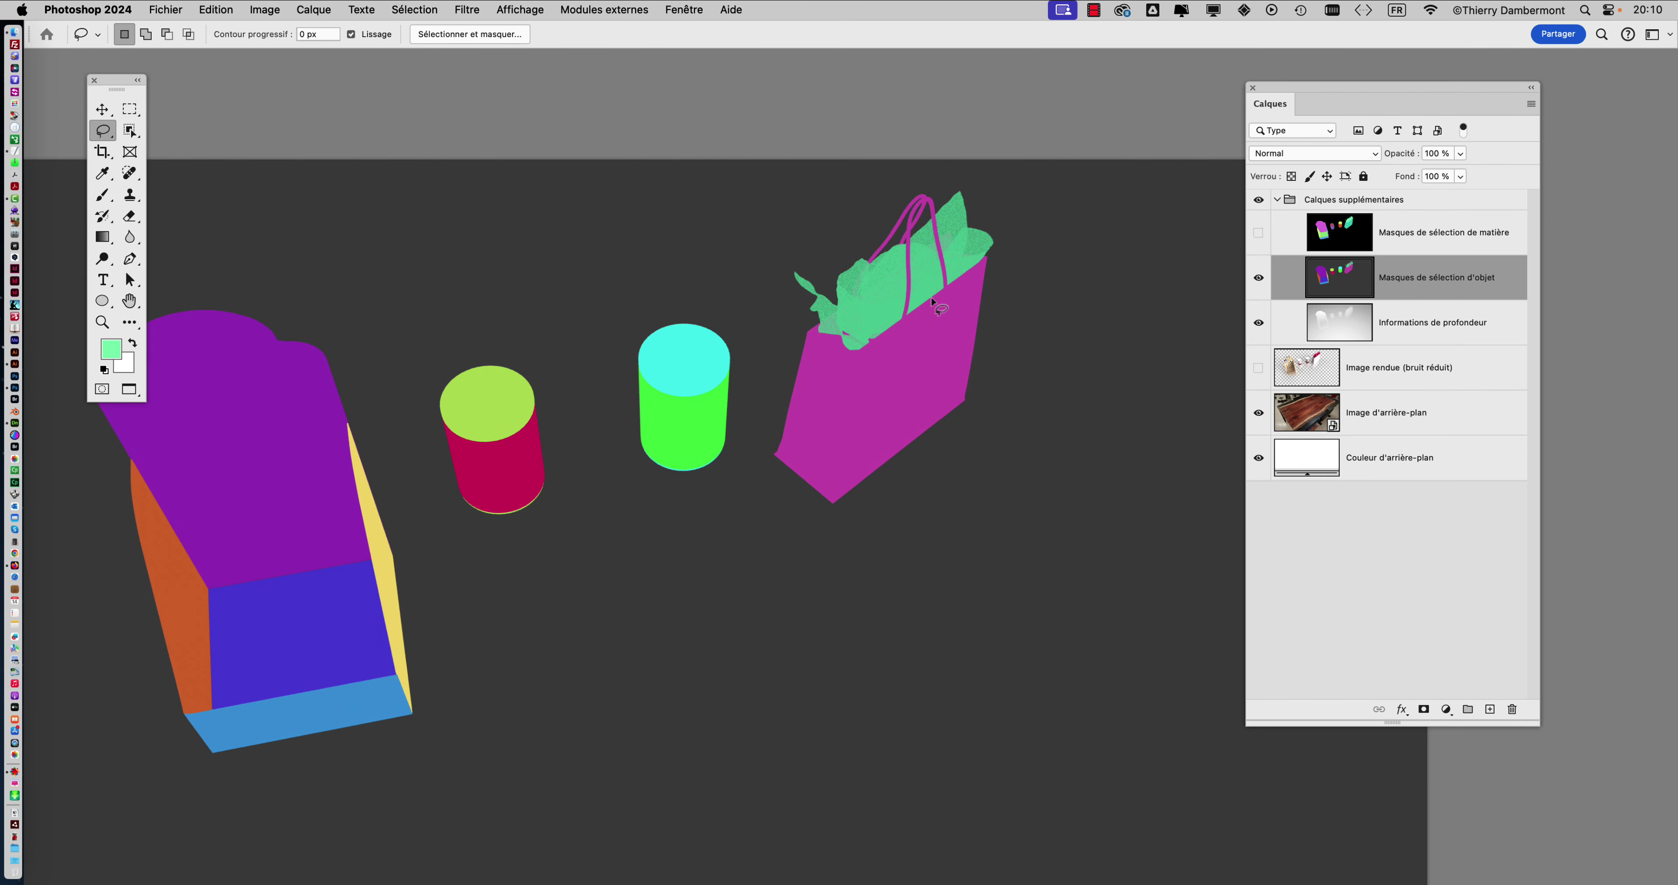
scroll(938, 291, up, 2)
scroll(938, 291, up, 1)
scroll(772, 316, up, 1)
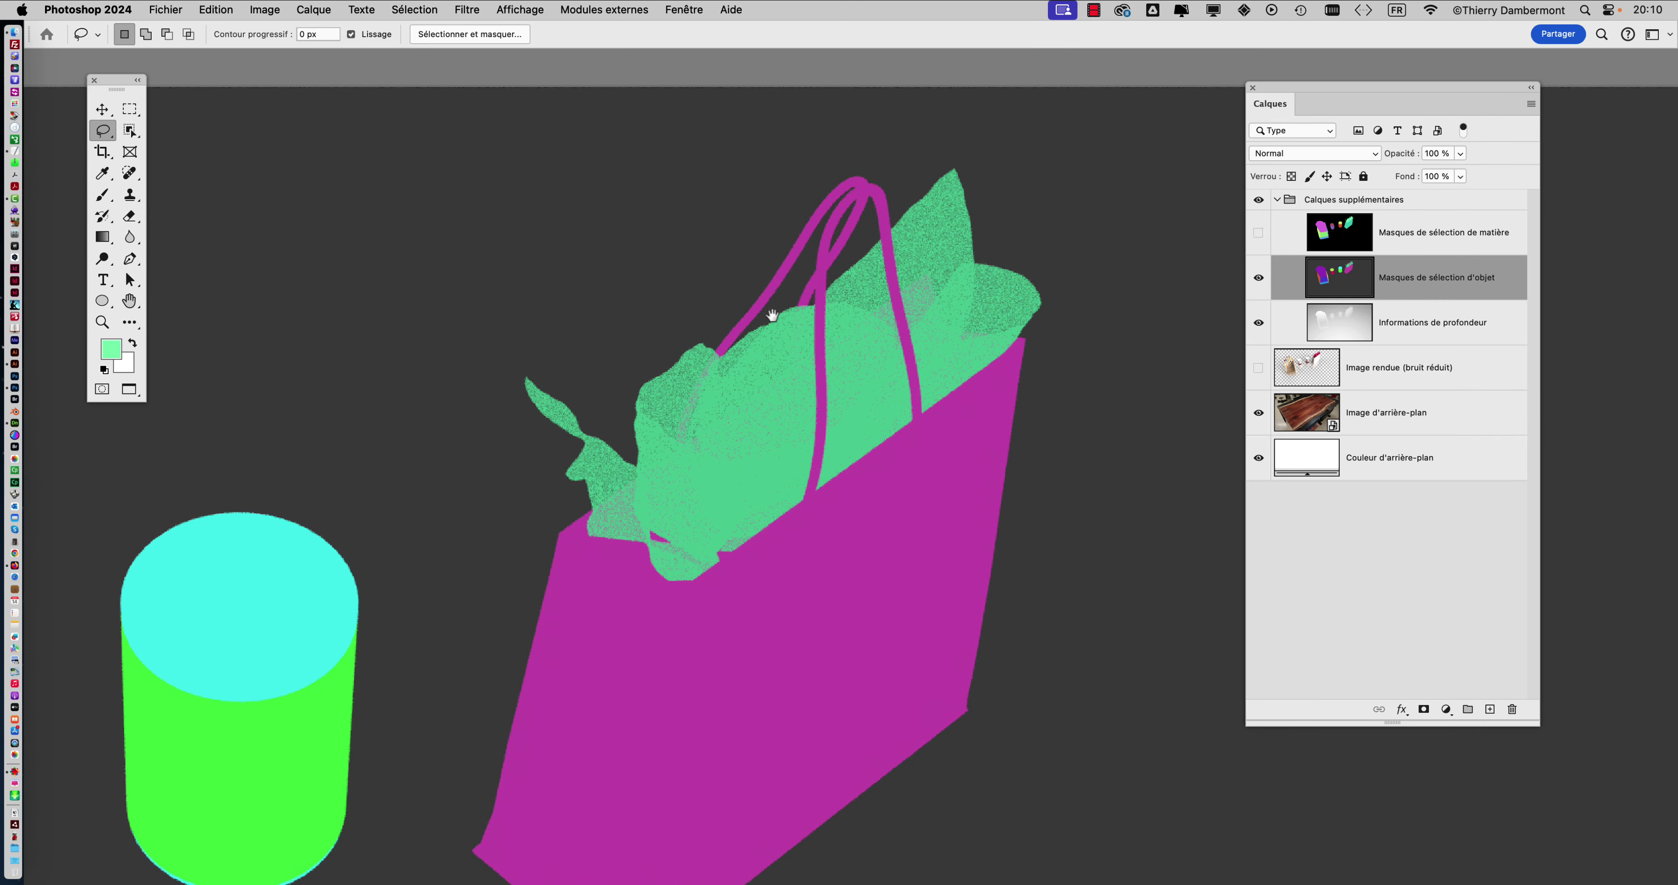
scroll(618, 399, up, 2)
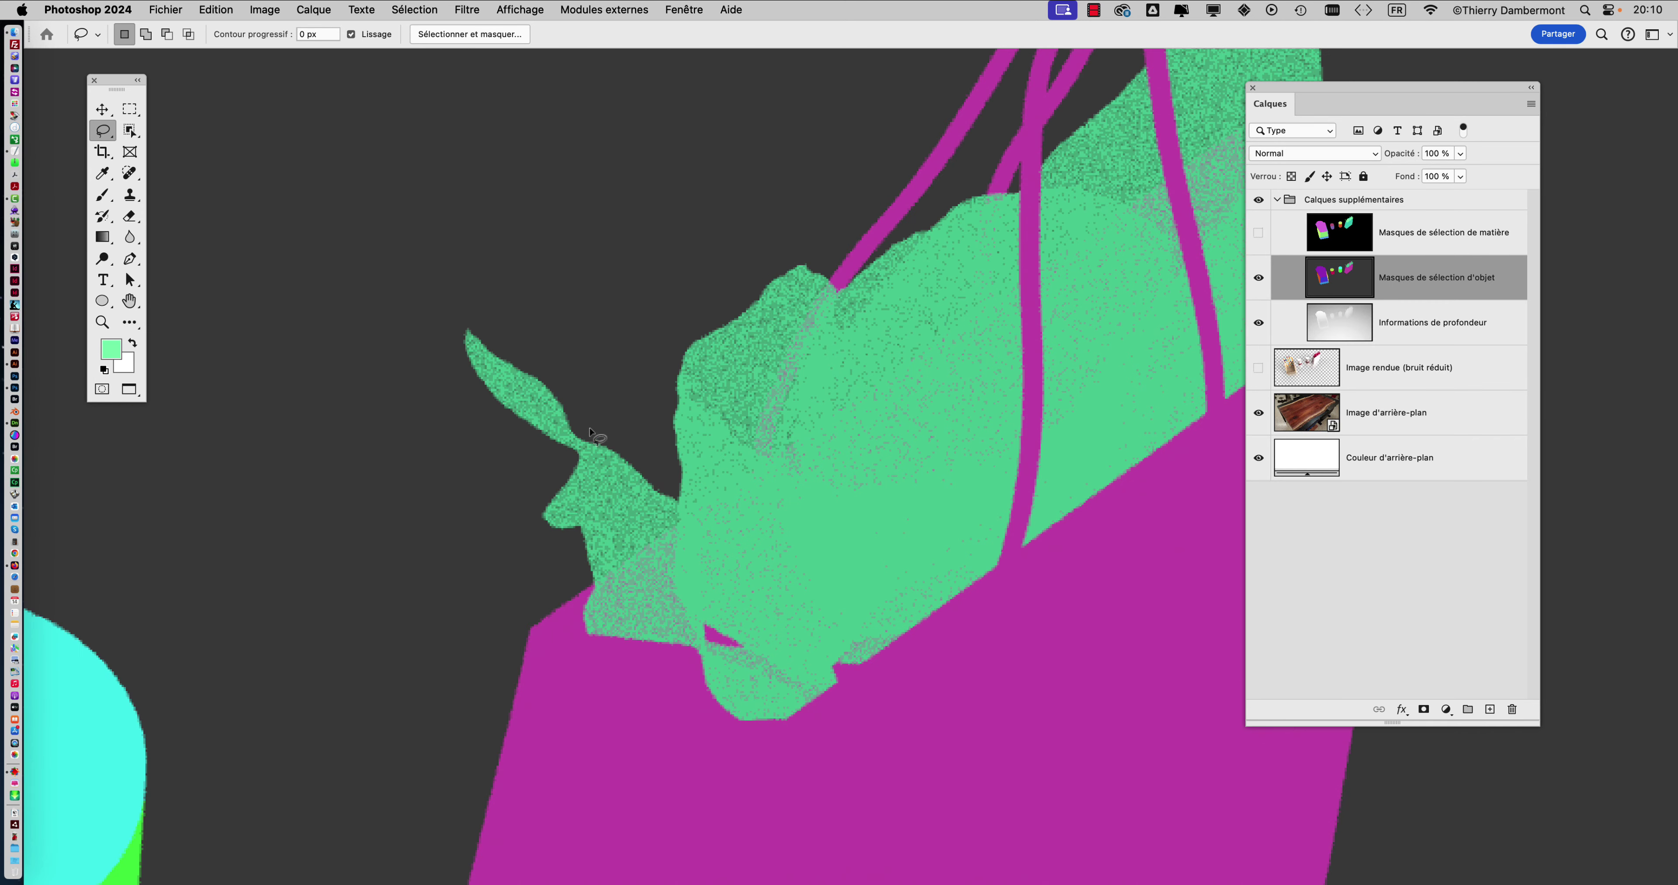
scroll(587, 429, down, 1)
scroll(590, 434, down, 1)
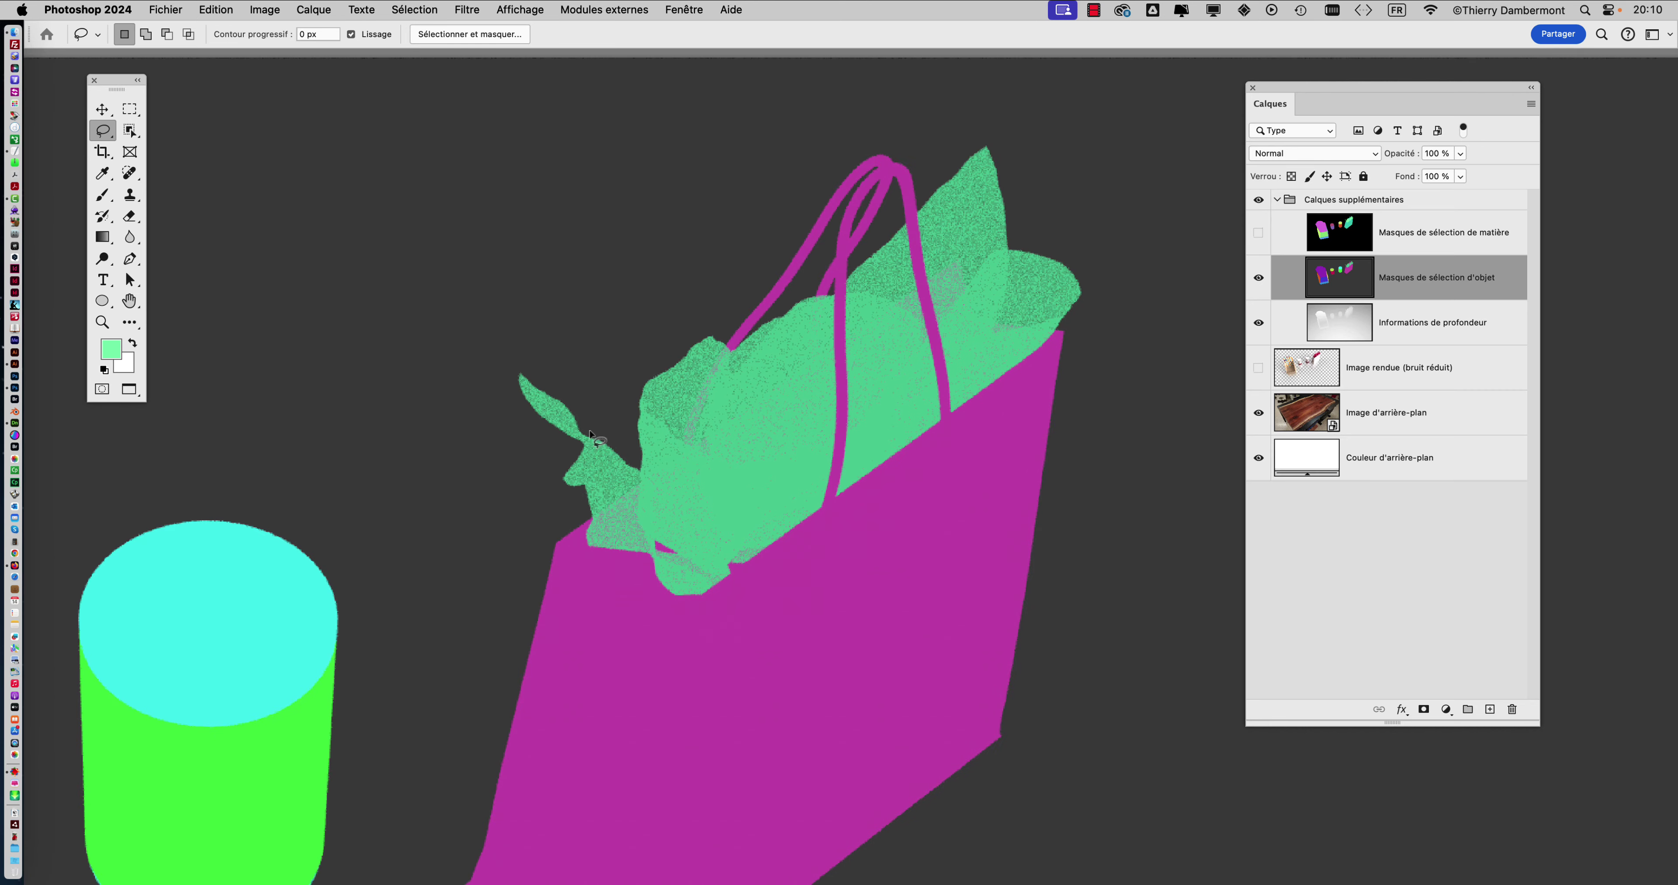
drag(759, 465, 557, 456)
Open Color Range, sample the green tissue paper, and set the eyedropper sample size to Moyenne 31 x 31
click(415, 9)
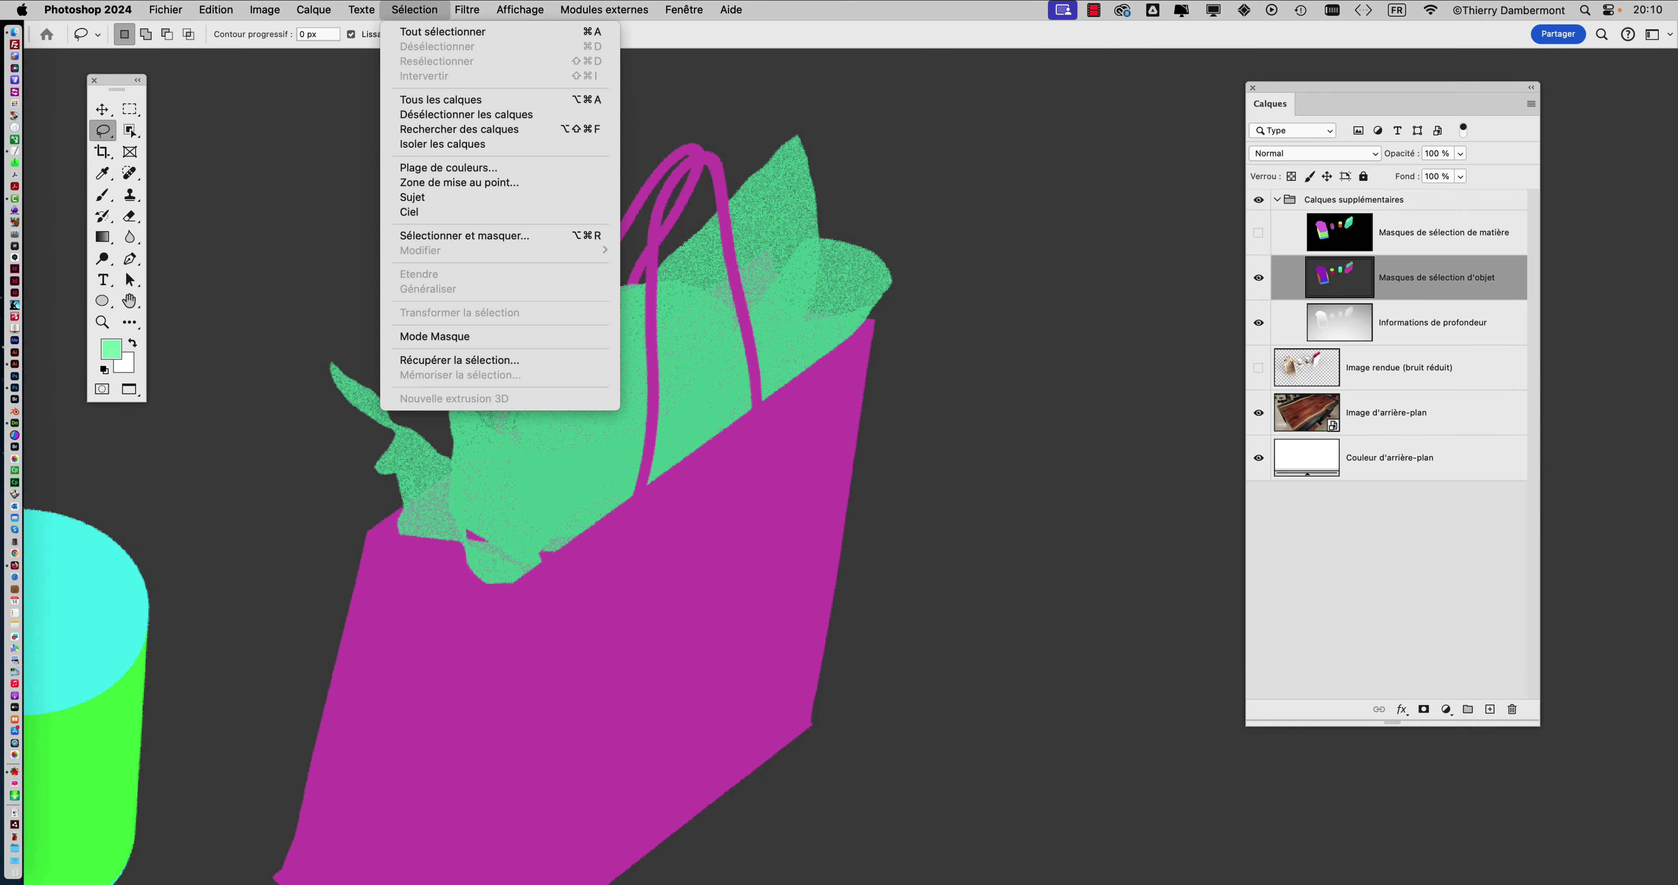
click(431, 168)
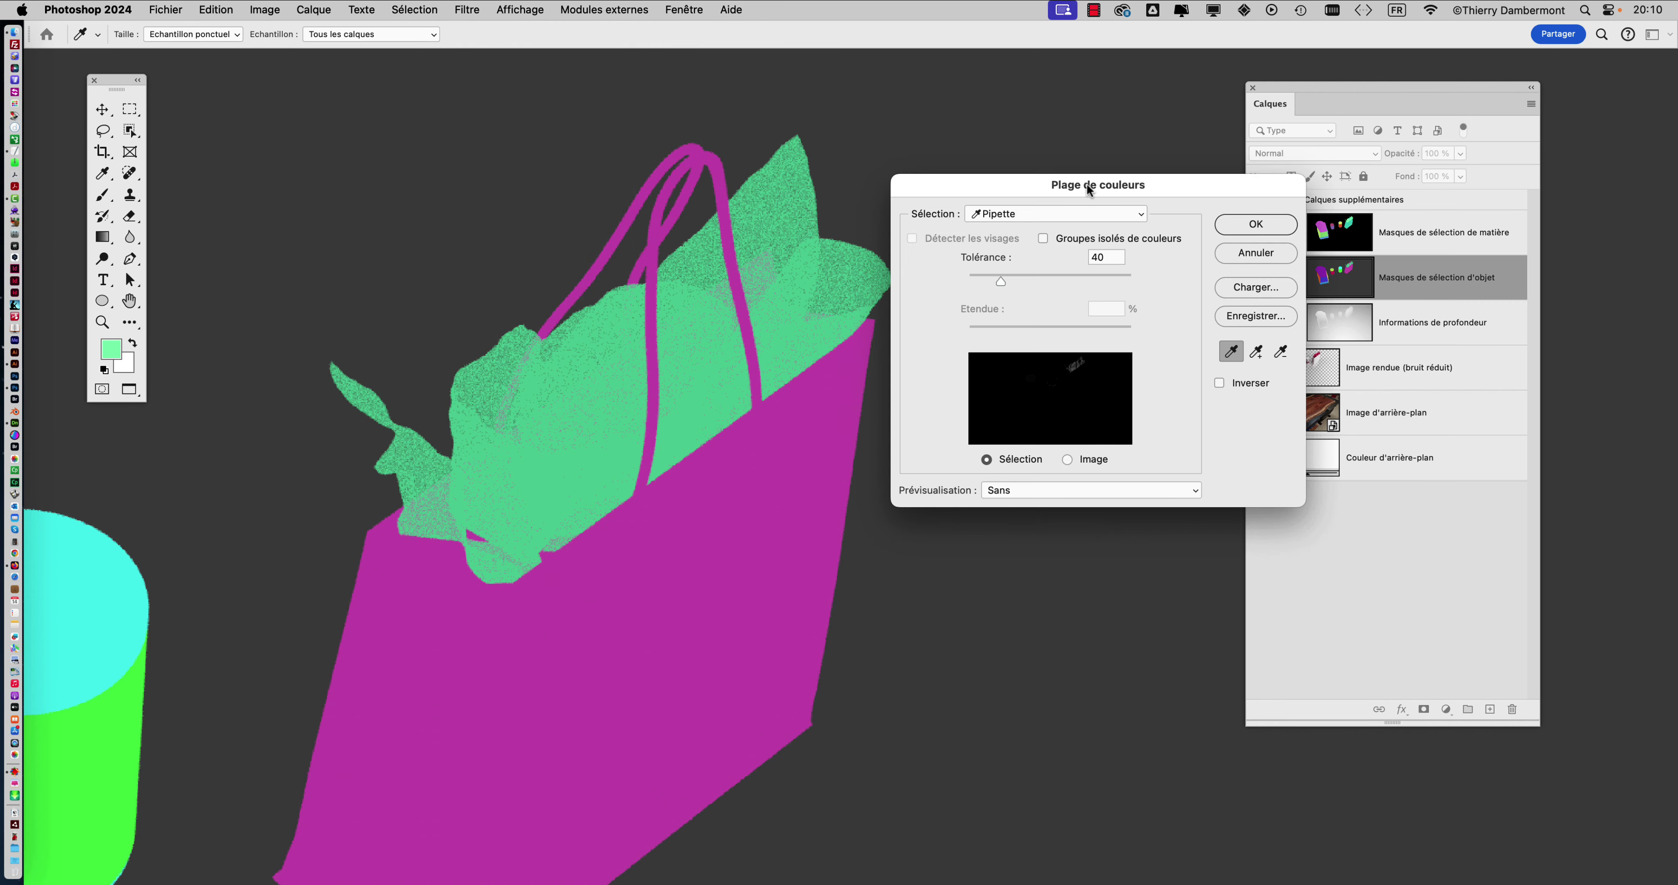
drag(1086, 183, 934, 58)
key(super)
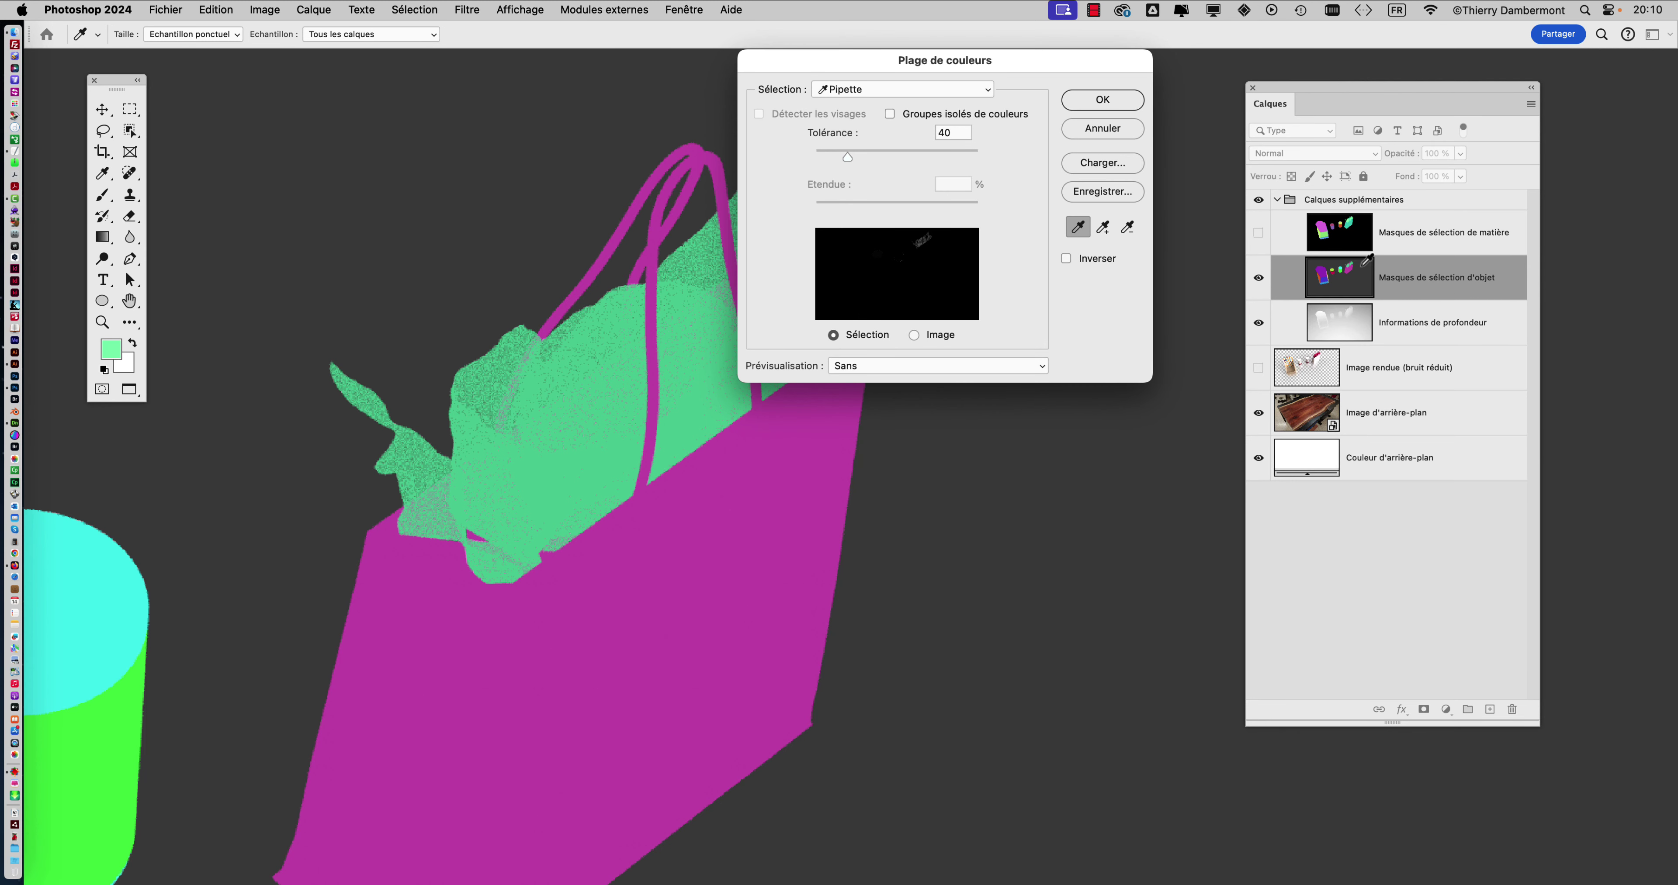
drag(848, 64, 976, 69)
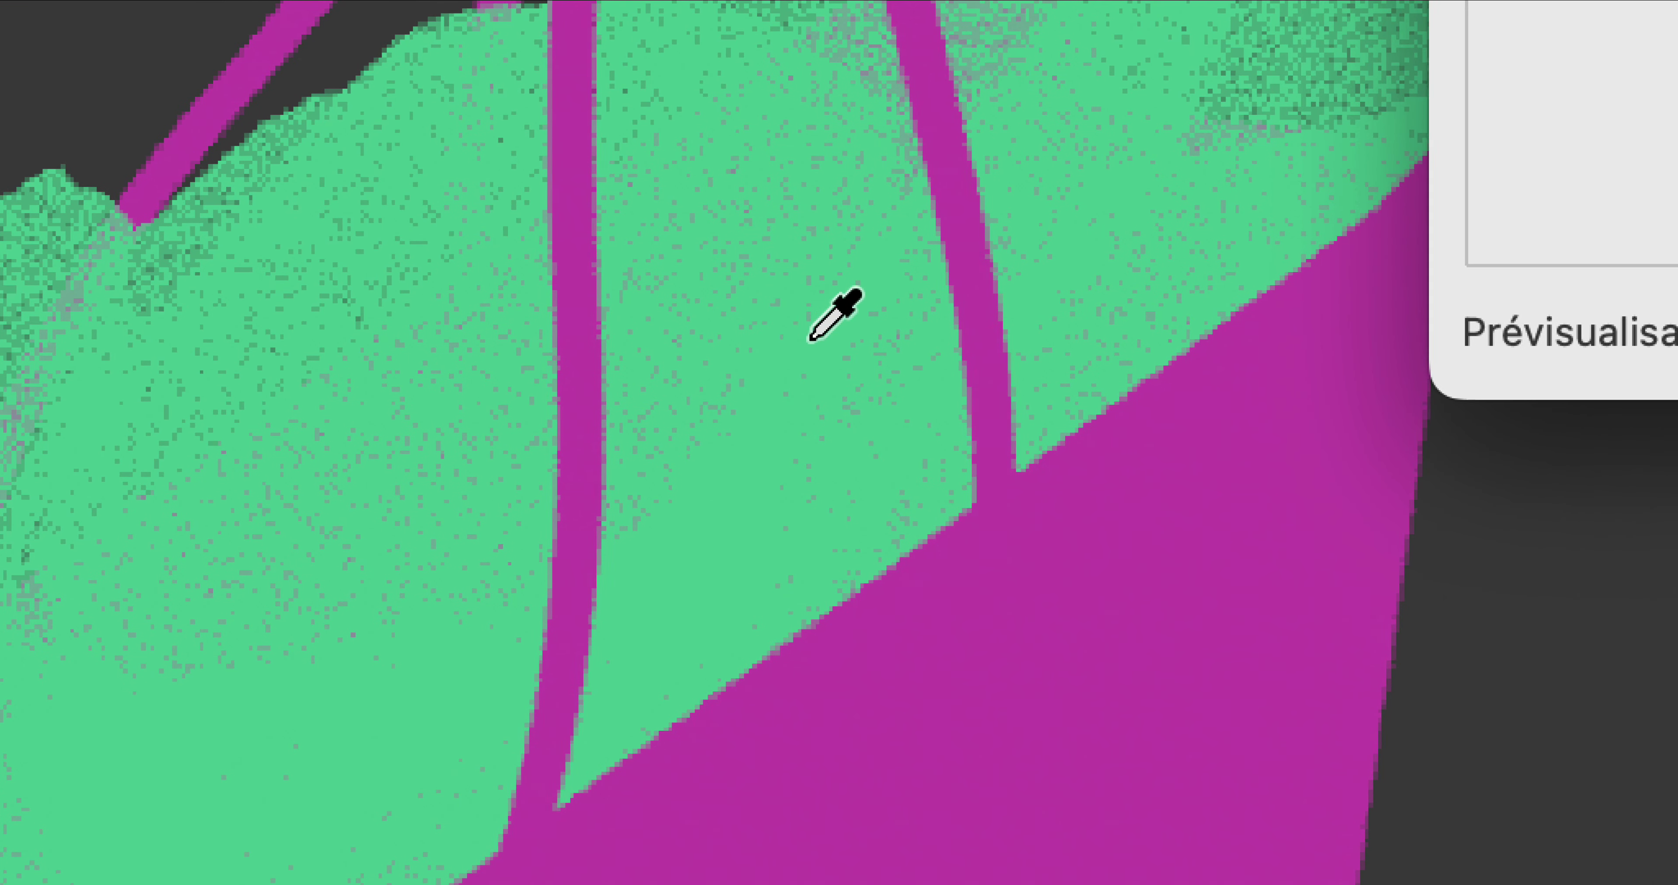
click(815, 334)
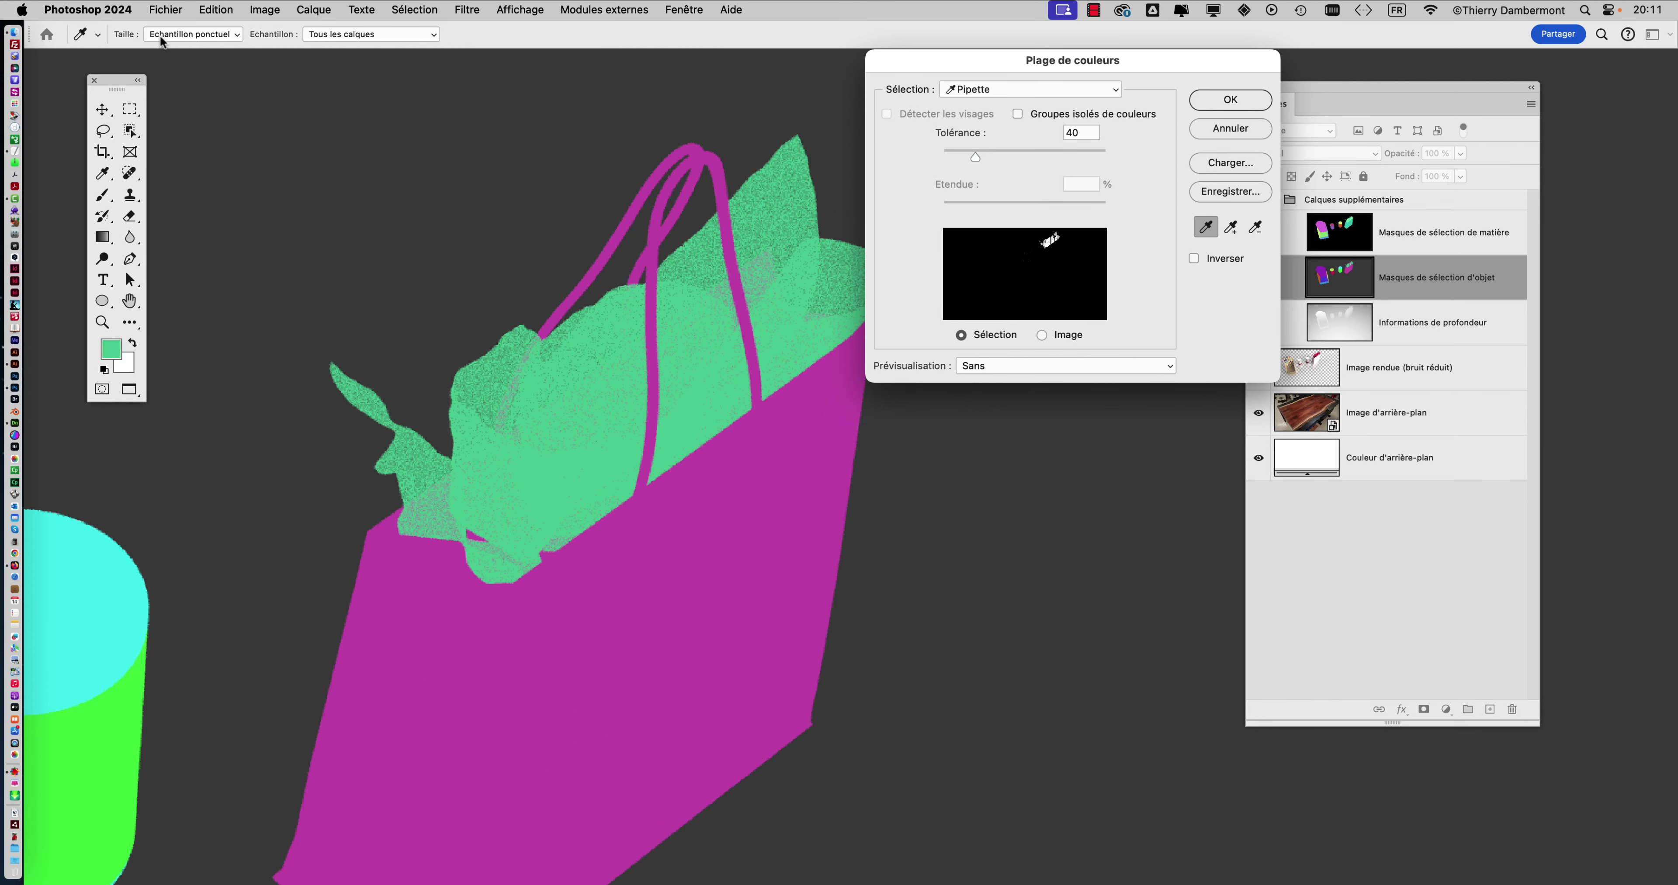
key(super)
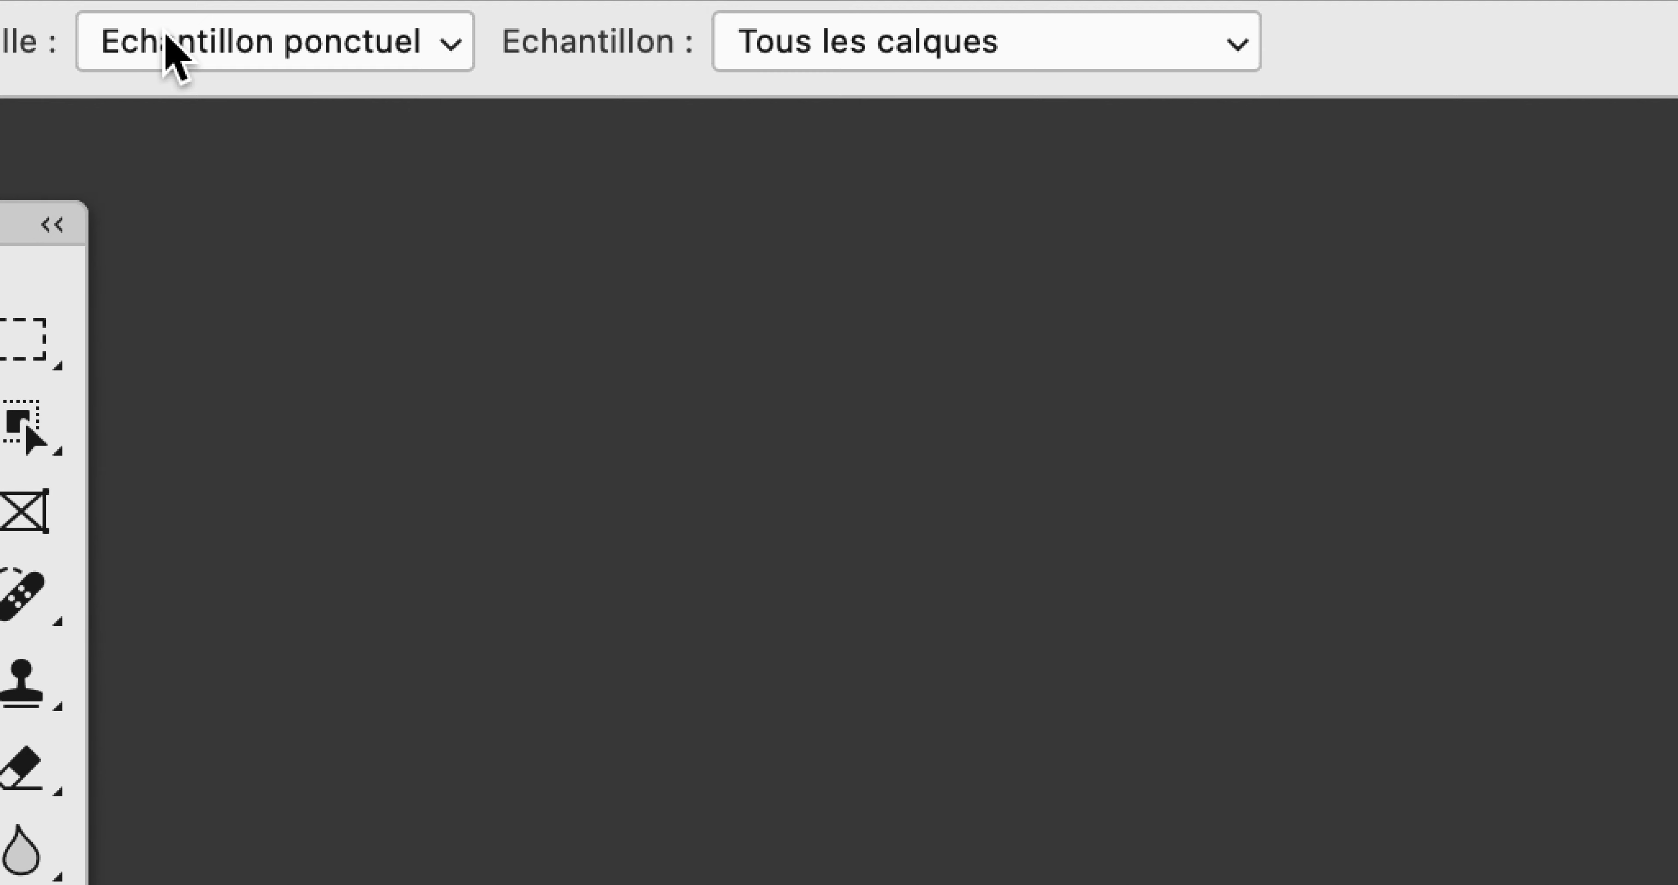
click(171, 52)
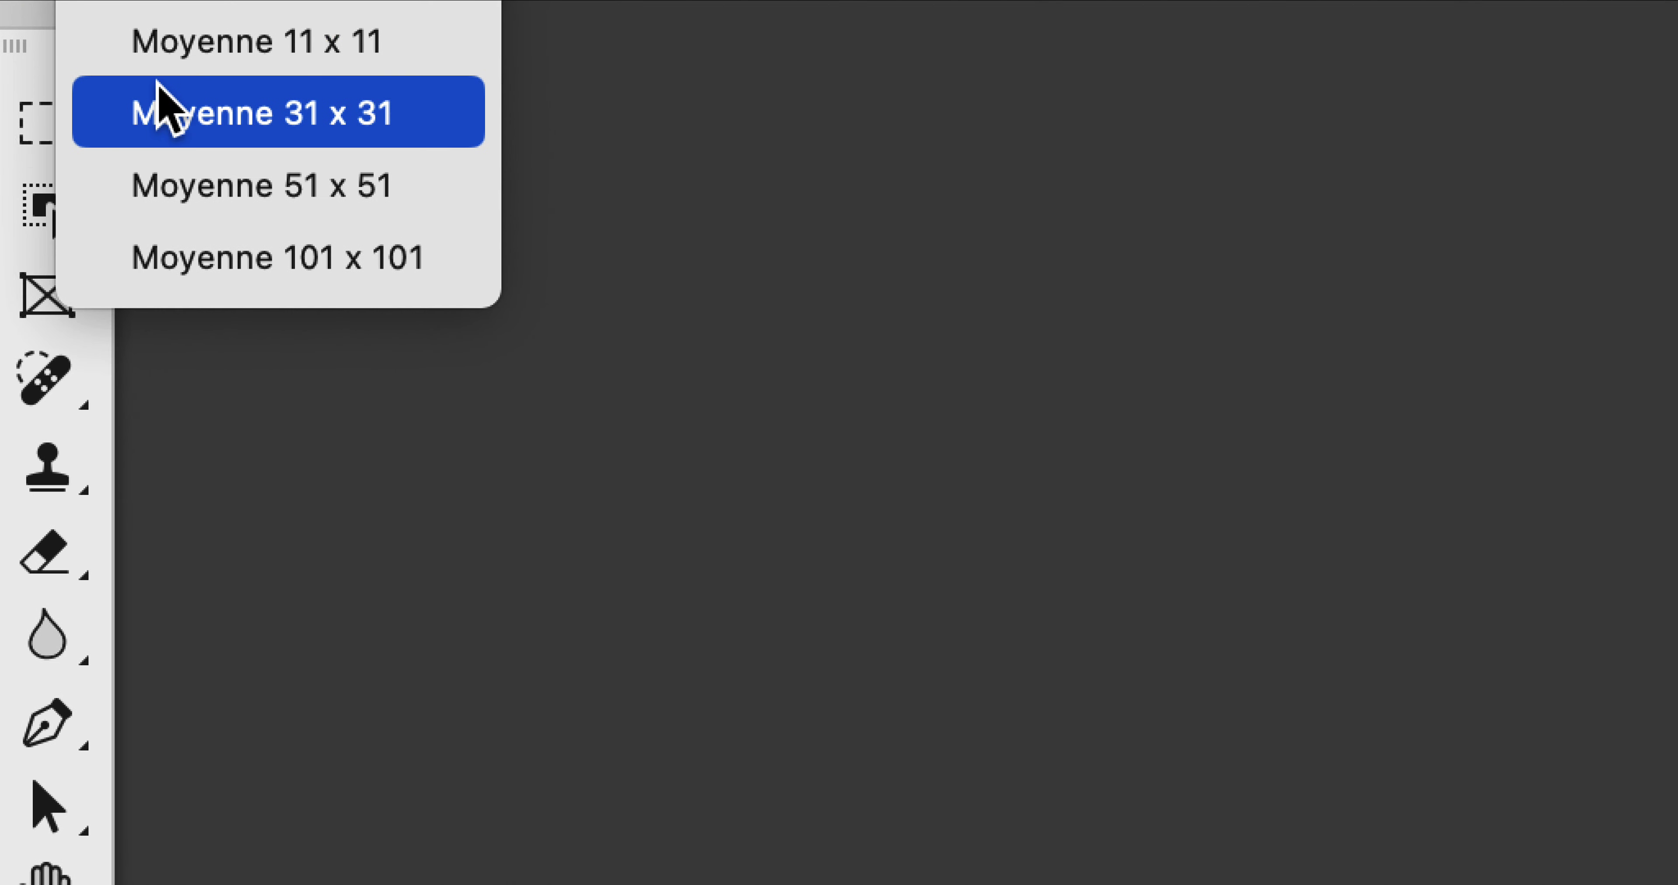
click(158, 85)
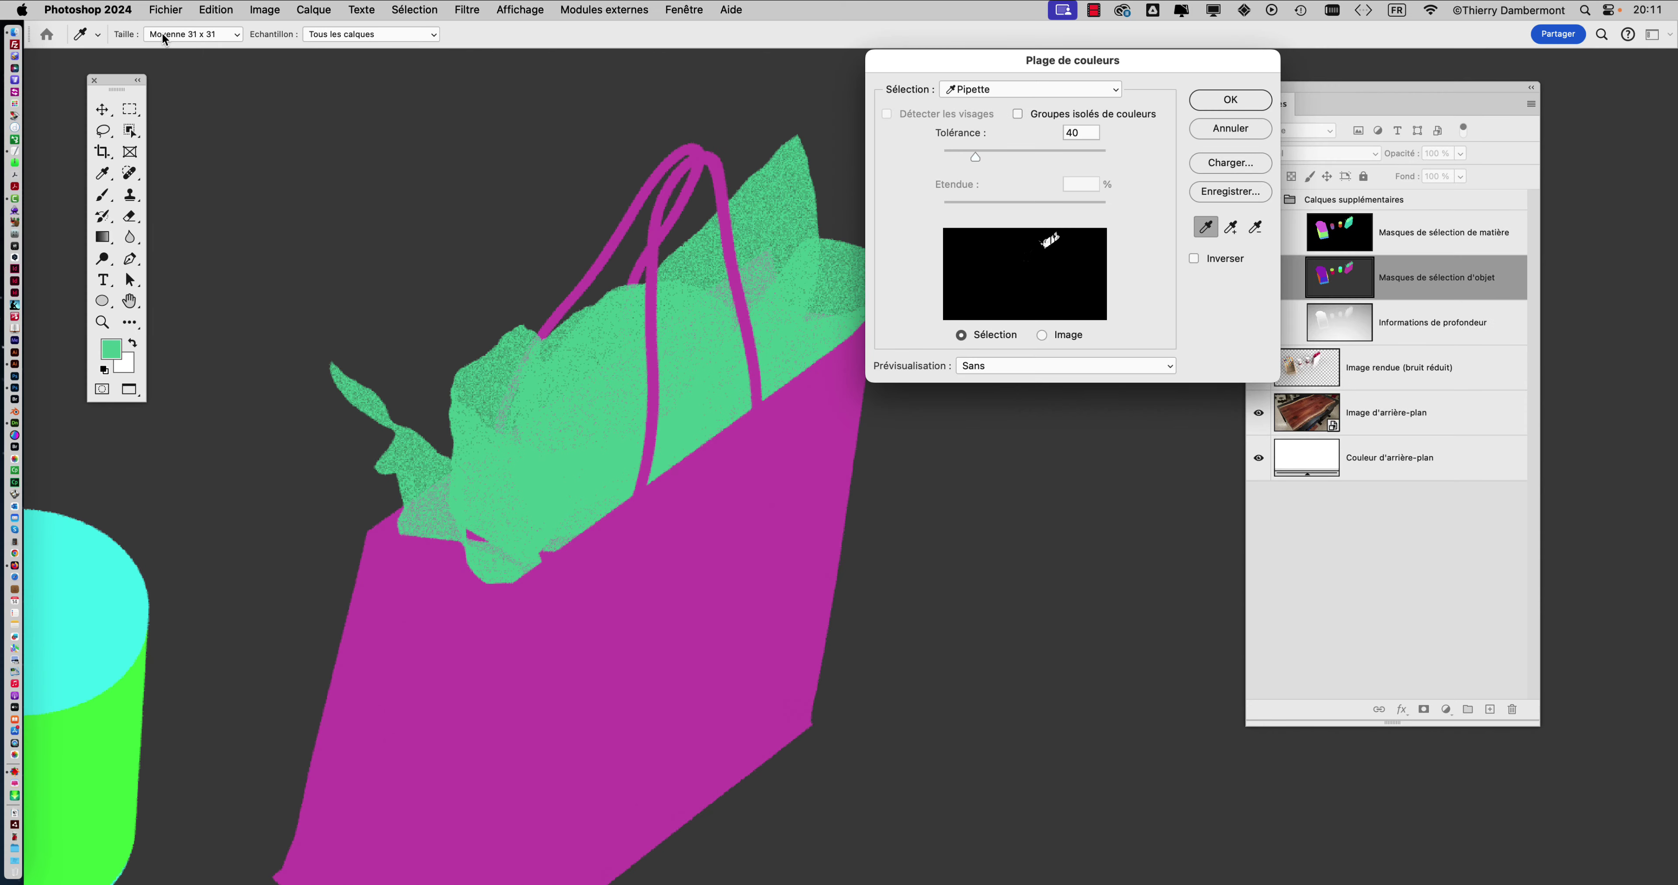
click(704, 393)
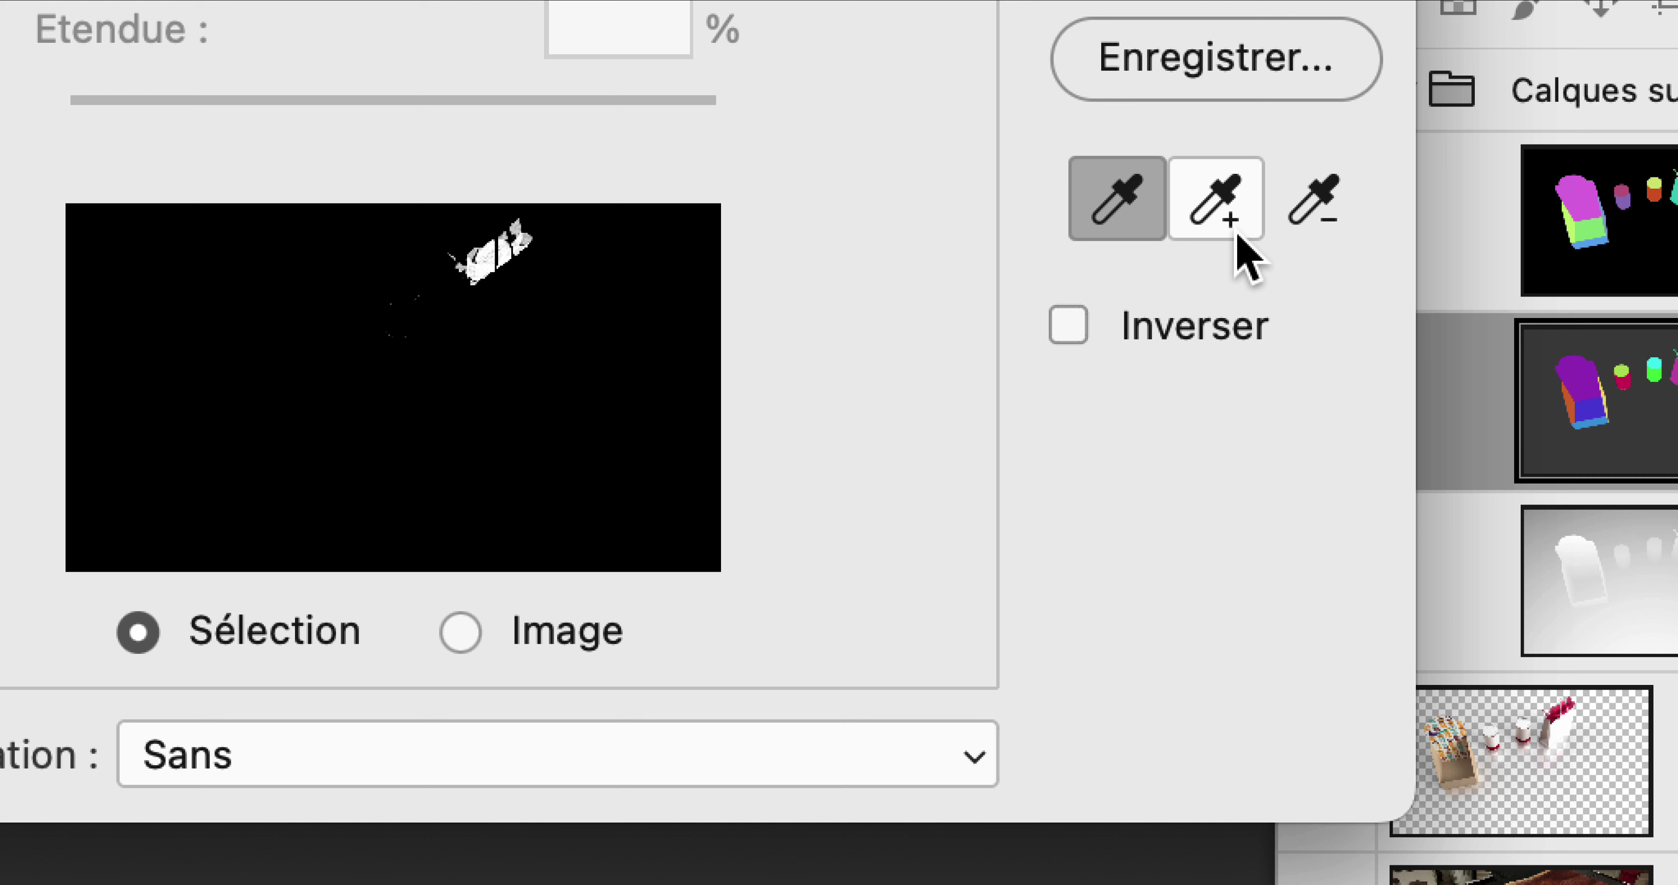
click(1236, 233)
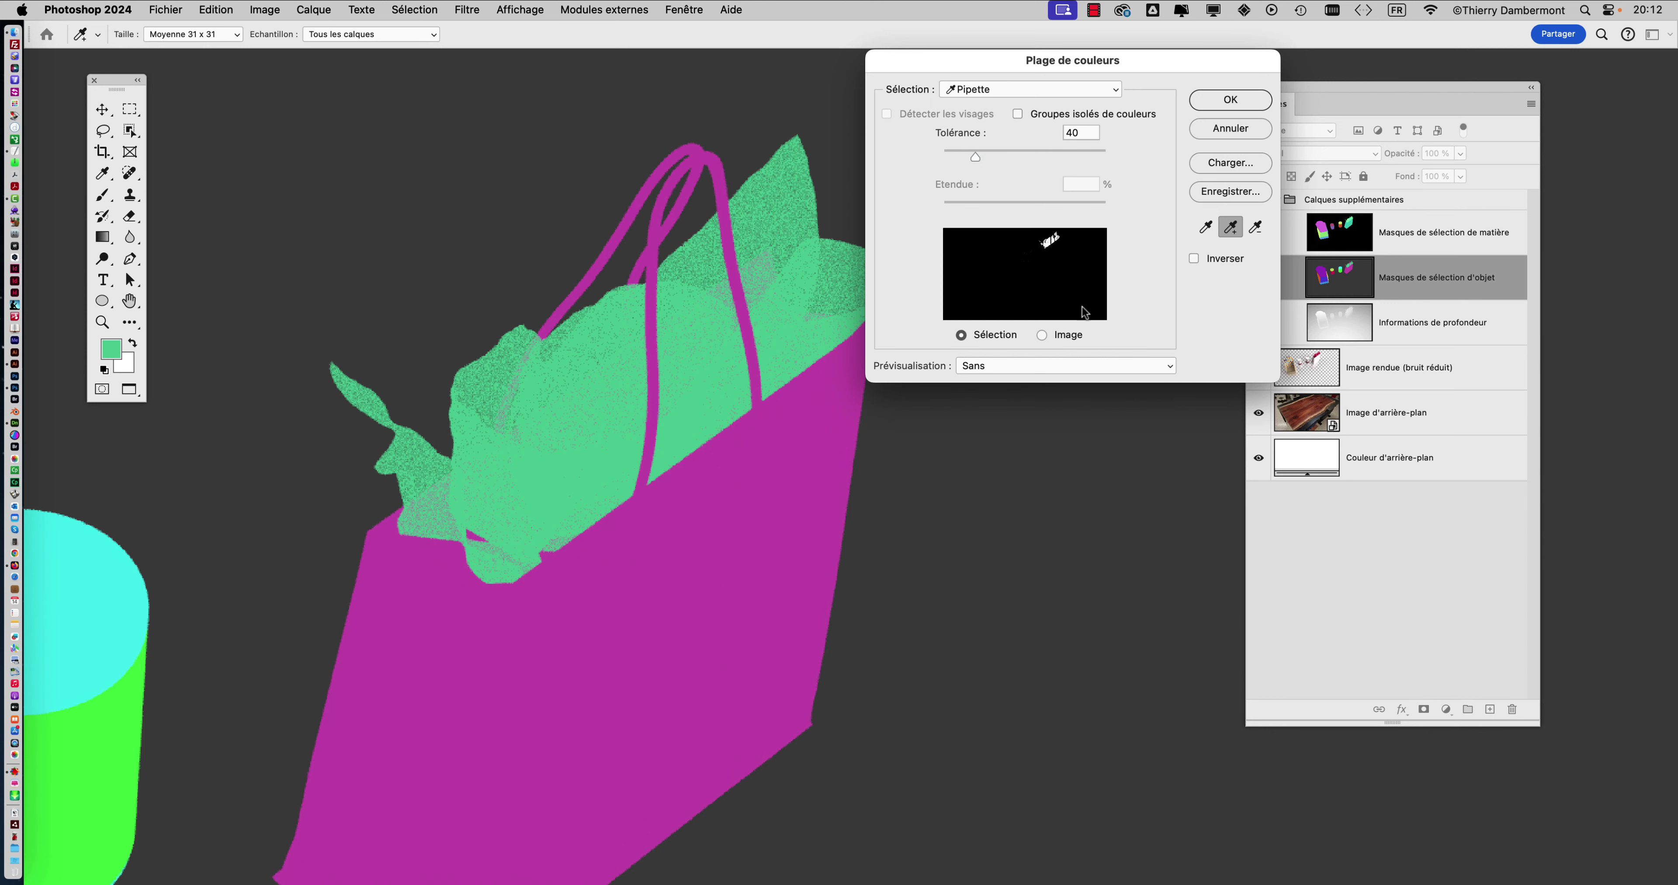
click(1243, 128)
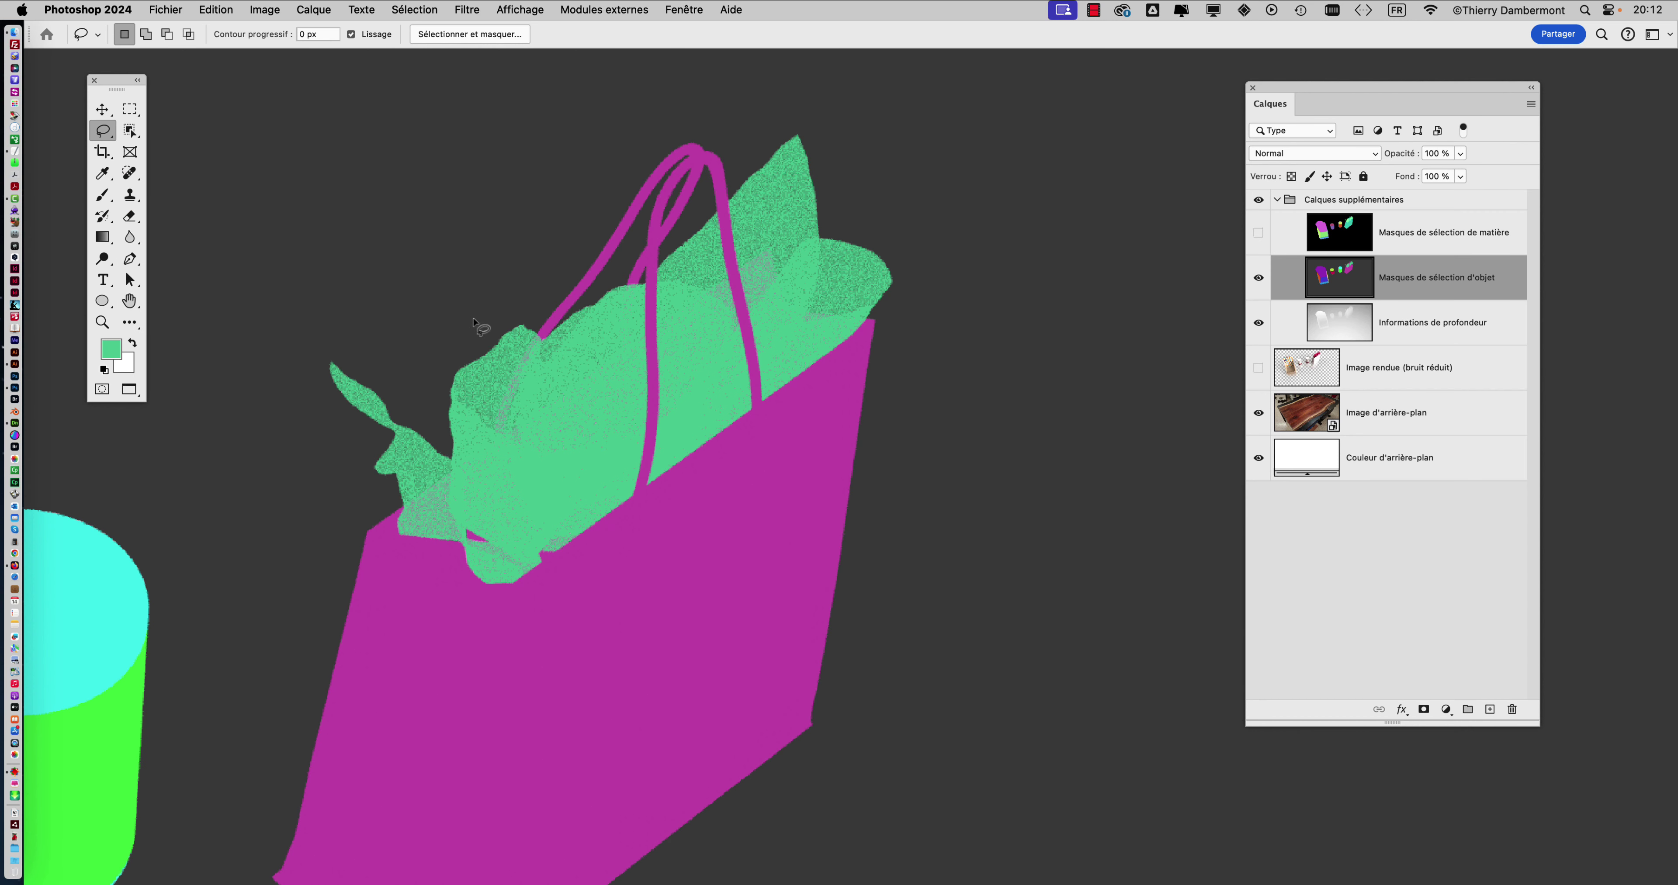
Lasso around the gift bag's green tissue paper and select its green tones within that area using Color Range
mouse_move(474, 318)
mouse_down()
mouse_move(770, 110)
mouse_move(839, 135)
mouse_move(942, 278)
mouse_move(904, 337)
mouse_move(793, 432)
mouse_move(594, 581)
mouse_move(493, 619)
mouse_move(352, 575)
mouse_move(286, 515)
mouse_move(273, 386)
mouse_move(317, 339)
mouse_move(472, 319)
mouse_up()
click(414, 9)
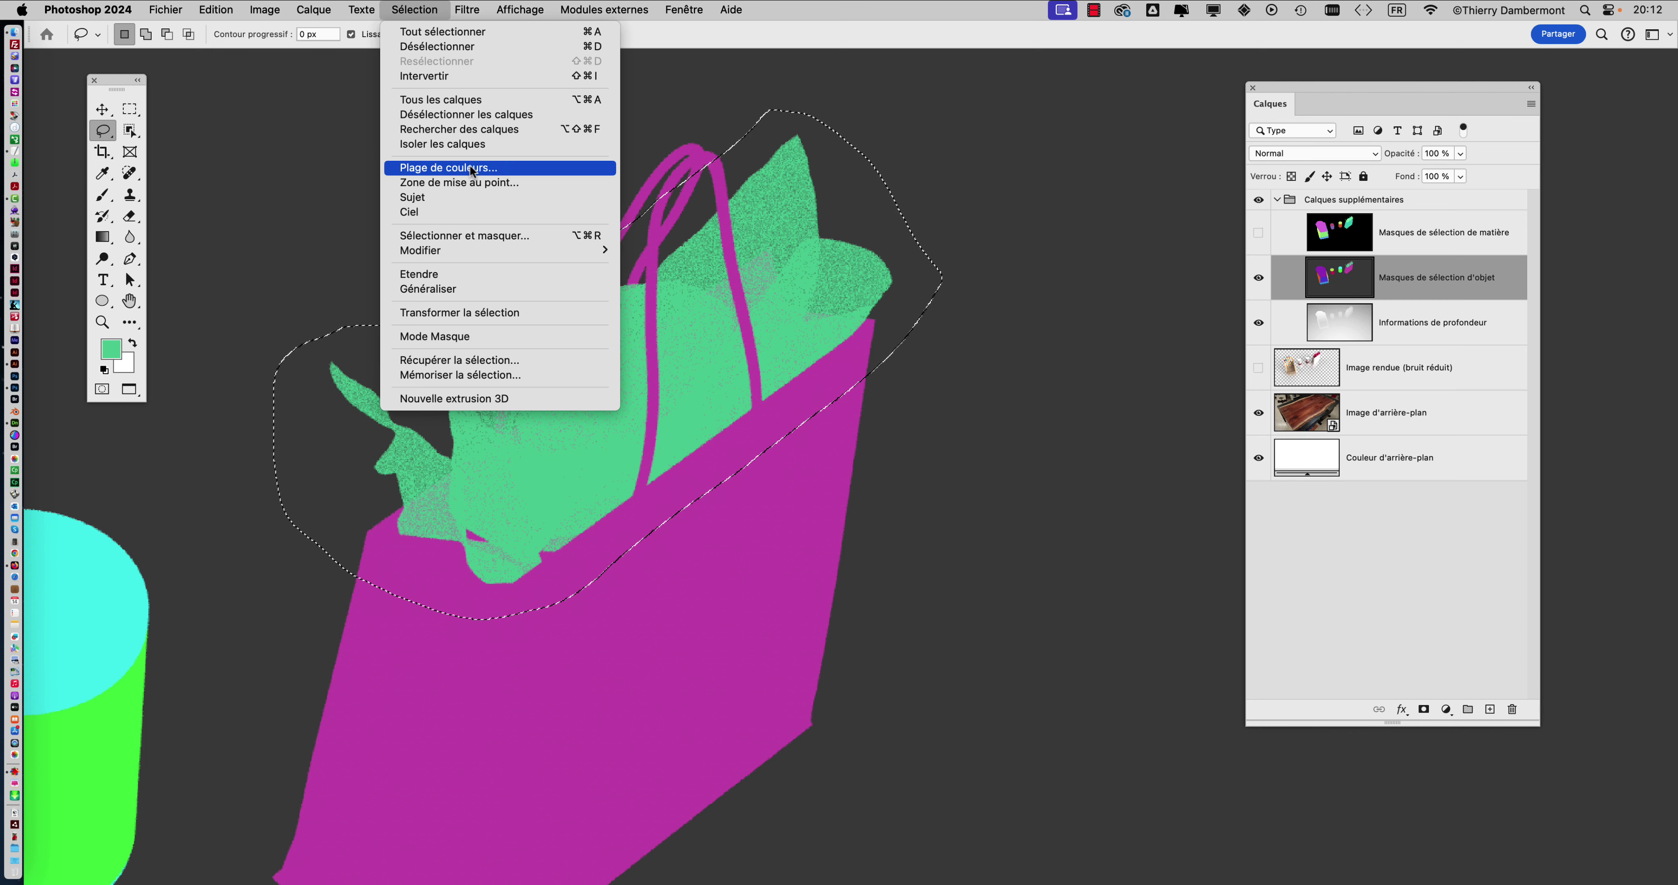
click(448, 168)
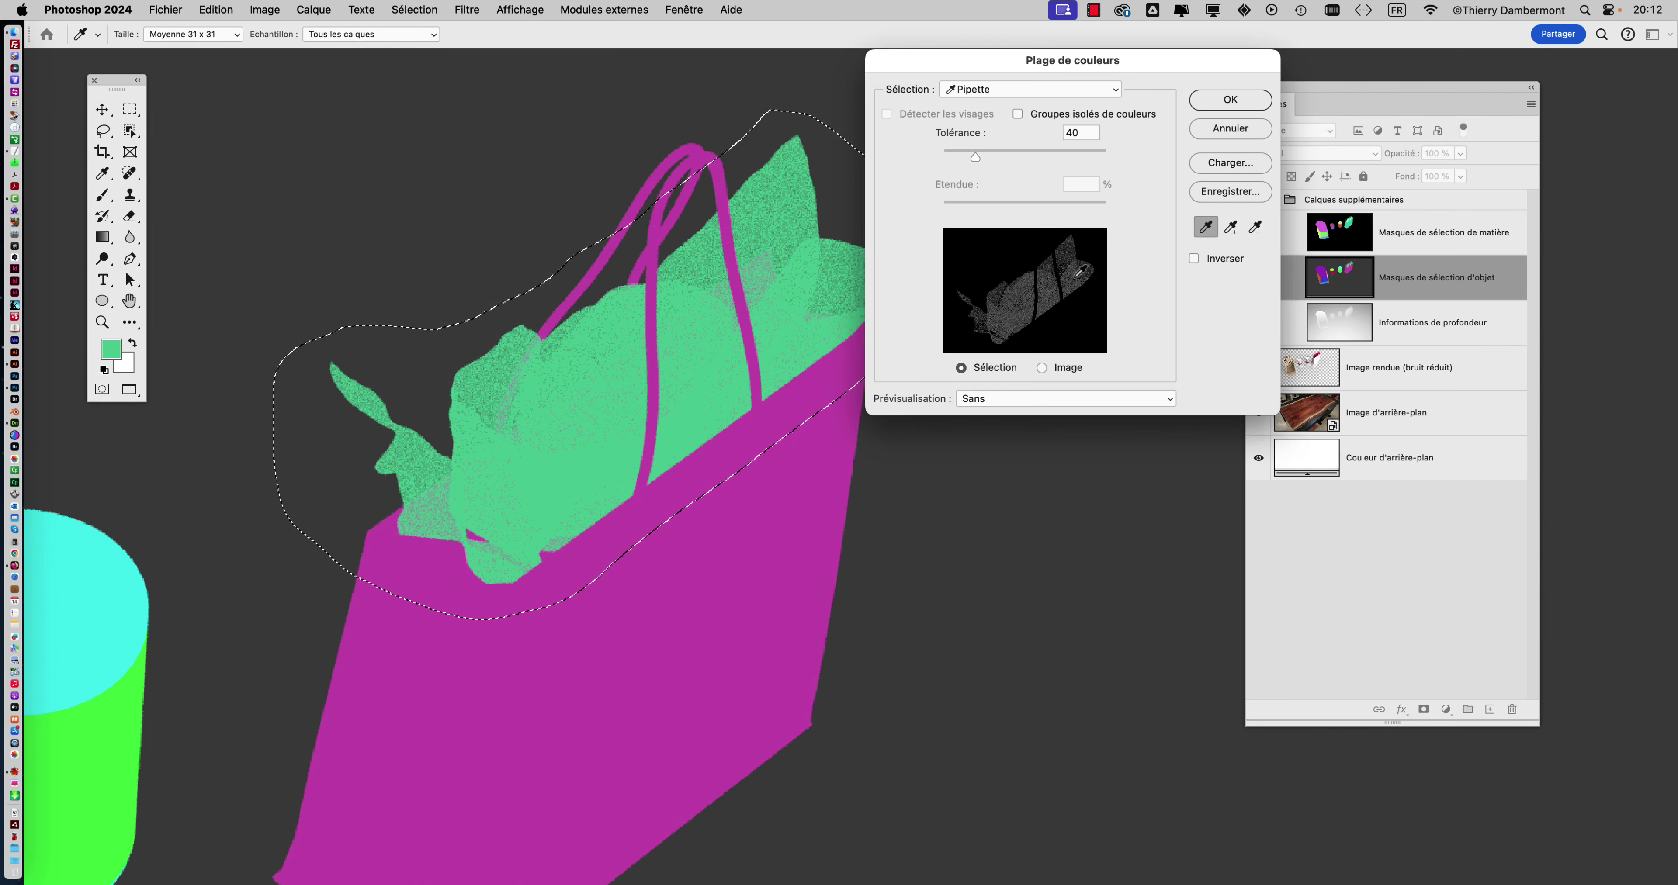
click(701, 376)
key(shift)
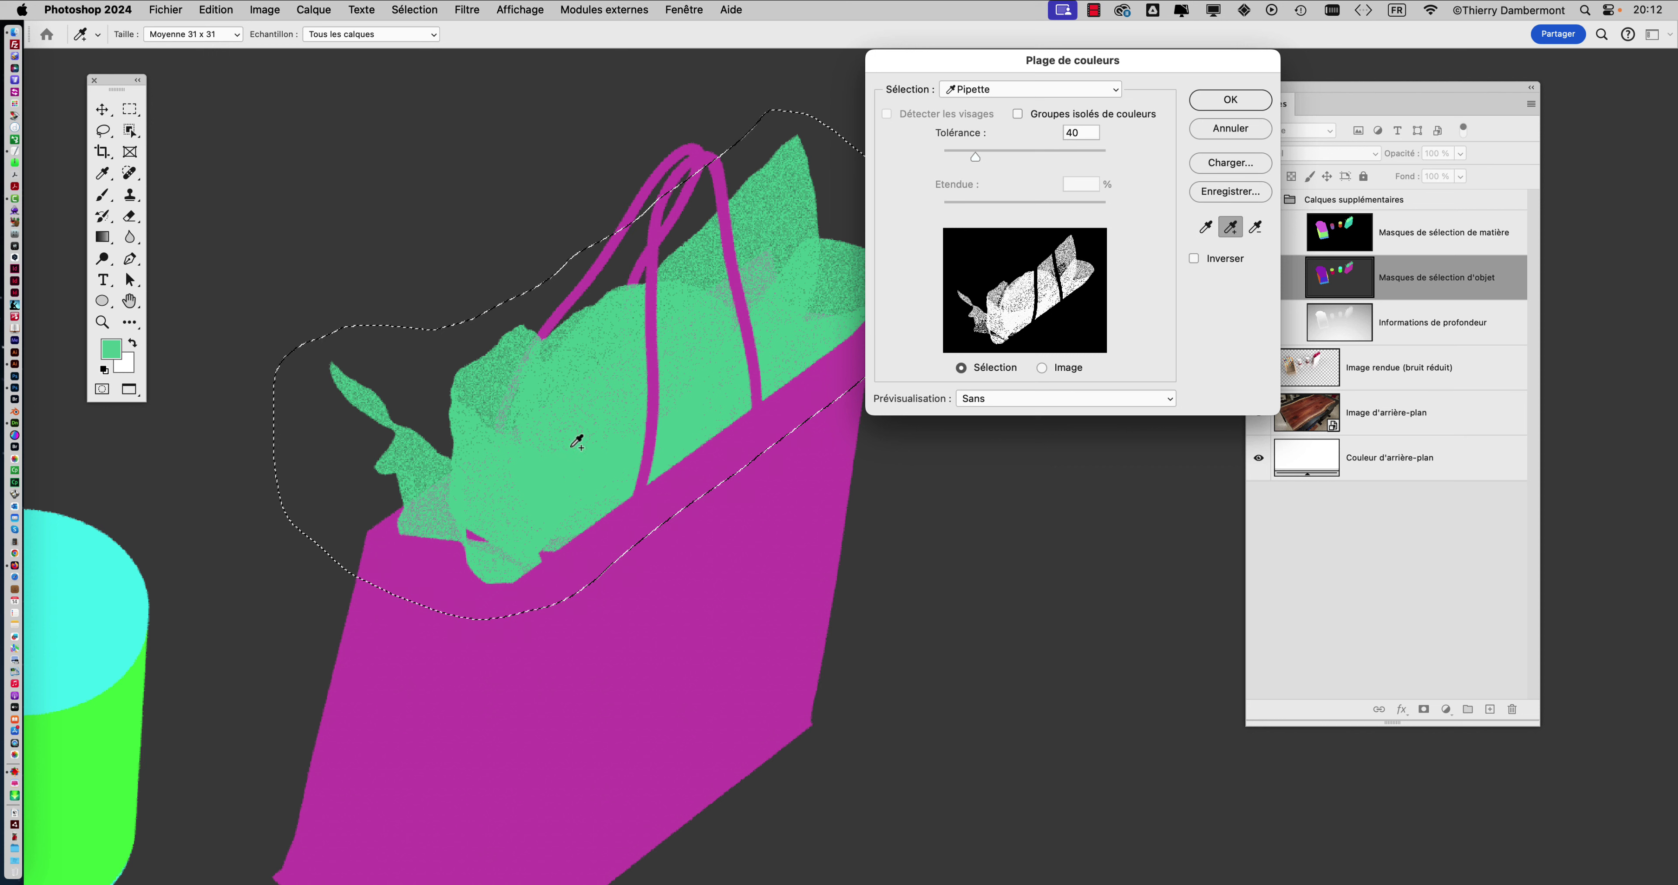
click(785, 320)
click(1230, 102)
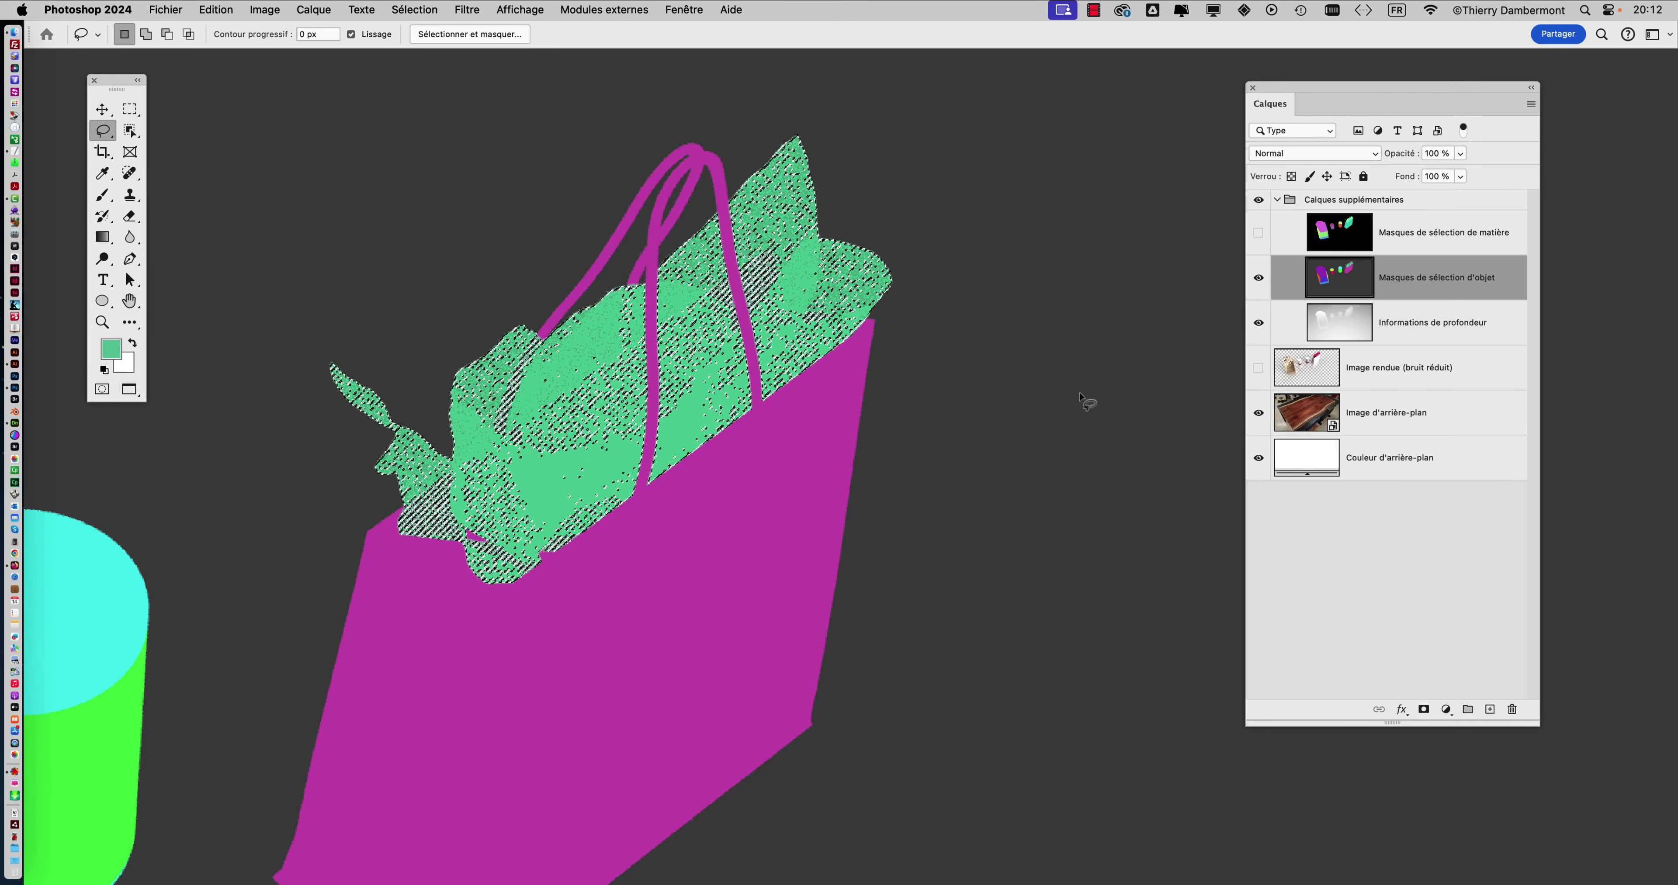
click(107, 131)
click(139, 143)
click(473, 239)
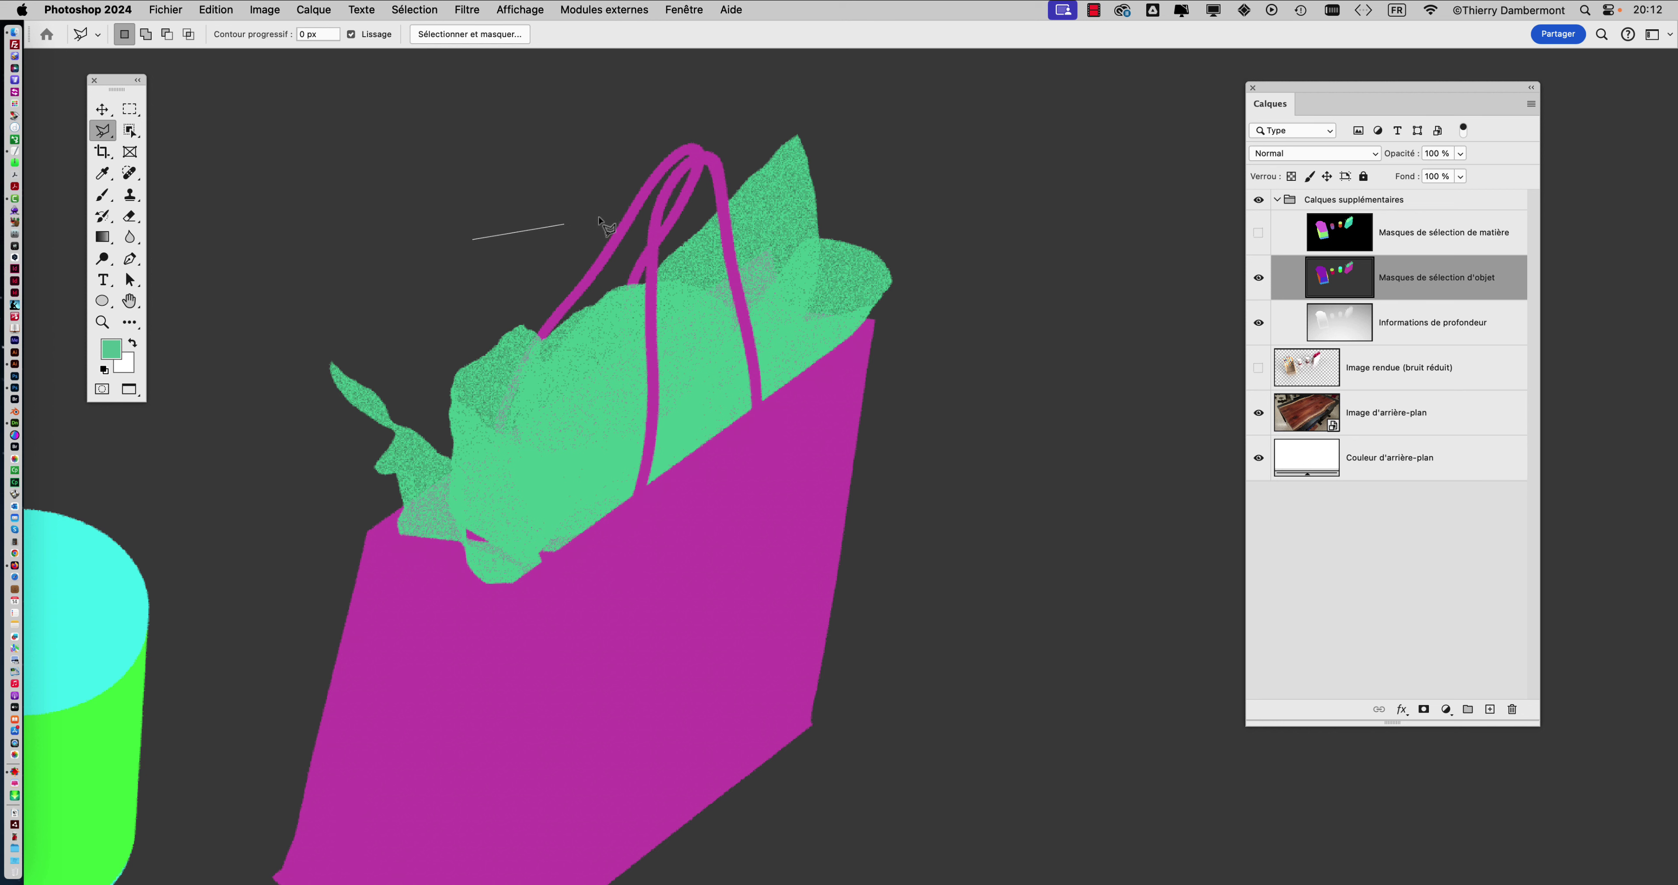
click(815, 171)
click(960, 240)
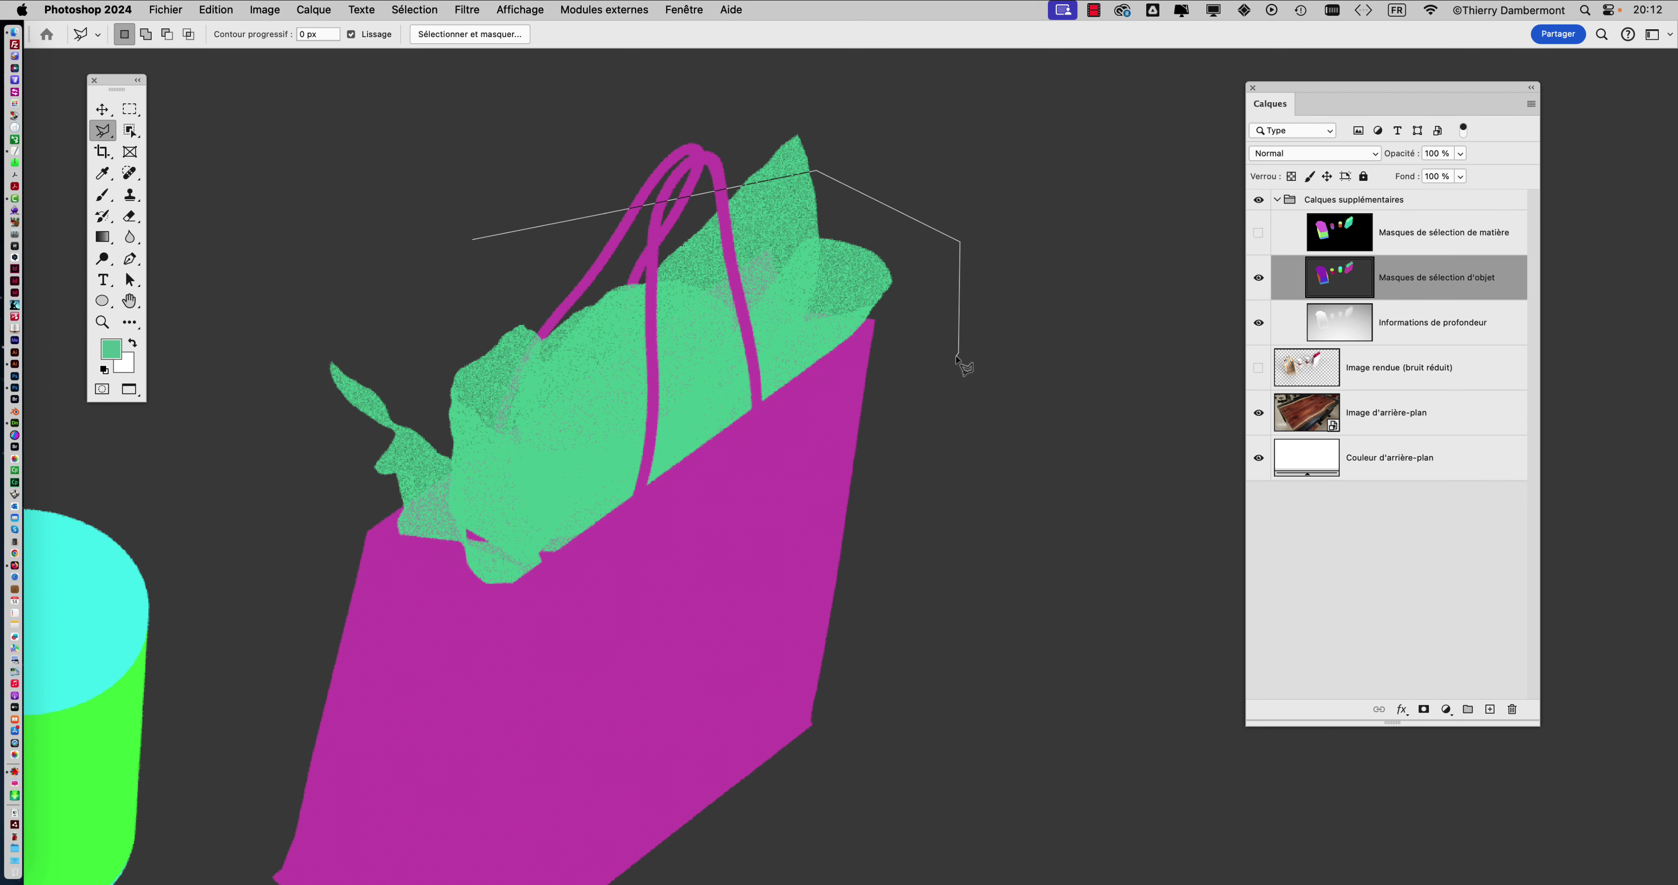
key(Escape)
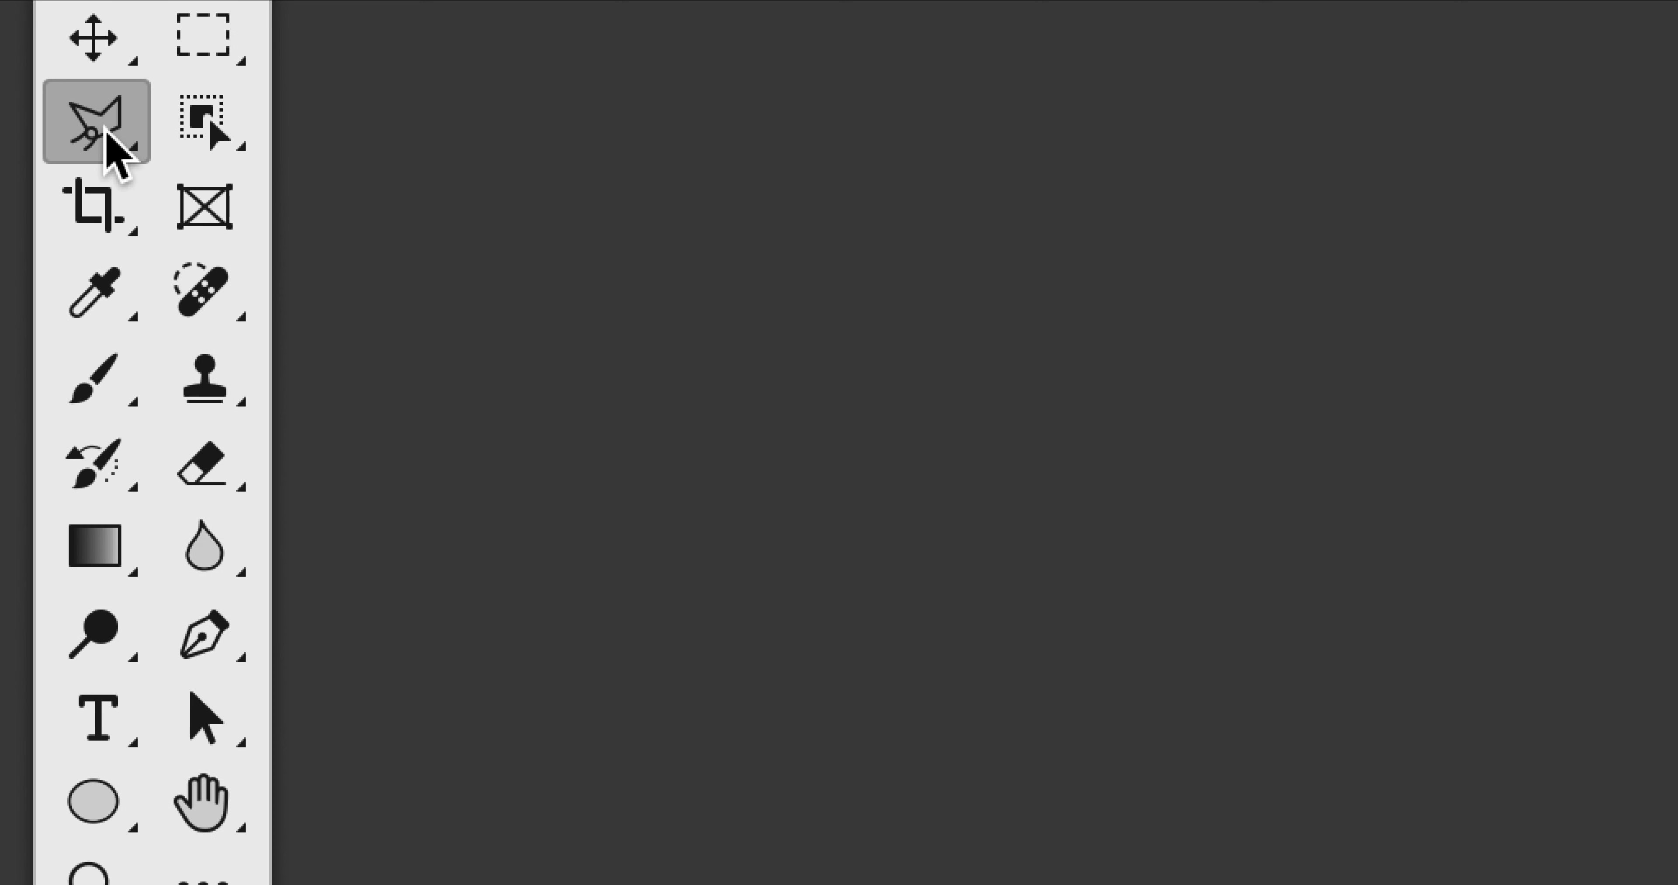
click(110, 145)
click(171, 133)
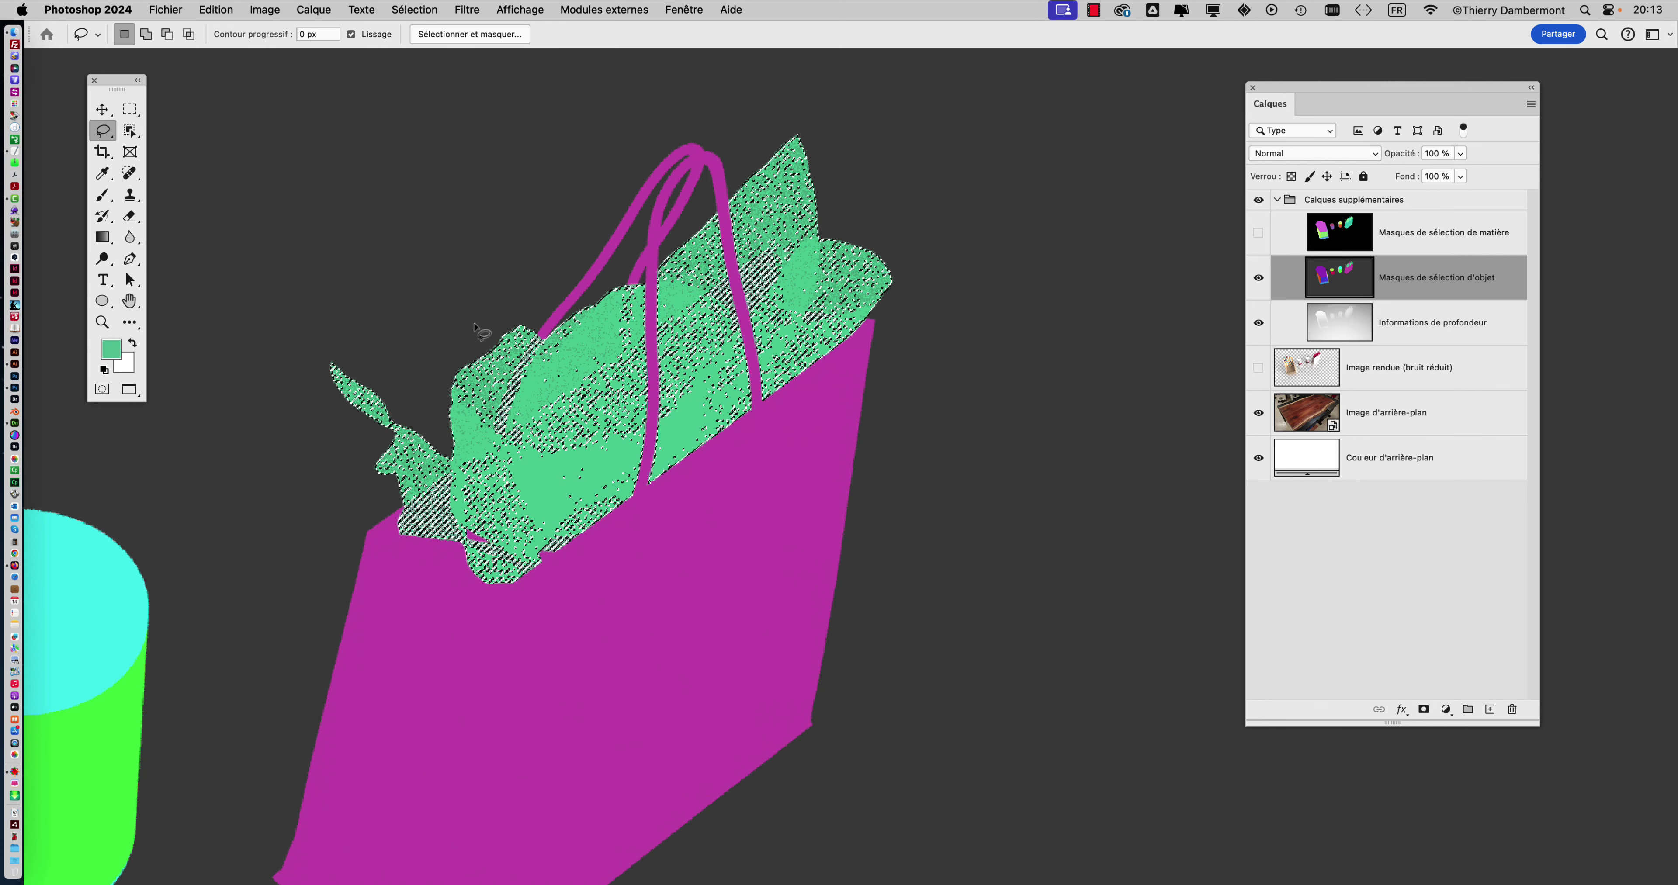
Draw a loose freehand lasso around the gift bag's green tissue paper and open Color Range for that area
mouse_move(487, 316)
mouse_down()
mouse_move(745, 130)
mouse_move(814, 107)
mouse_move(939, 281)
mouse_move(903, 355)
mouse_move(543, 622)
mouse_move(443, 616)
mouse_move(330, 561)
mouse_move(249, 455)
mouse_move(257, 365)
mouse_move(325, 328)
mouse_move(466, 332)
mouse_up()
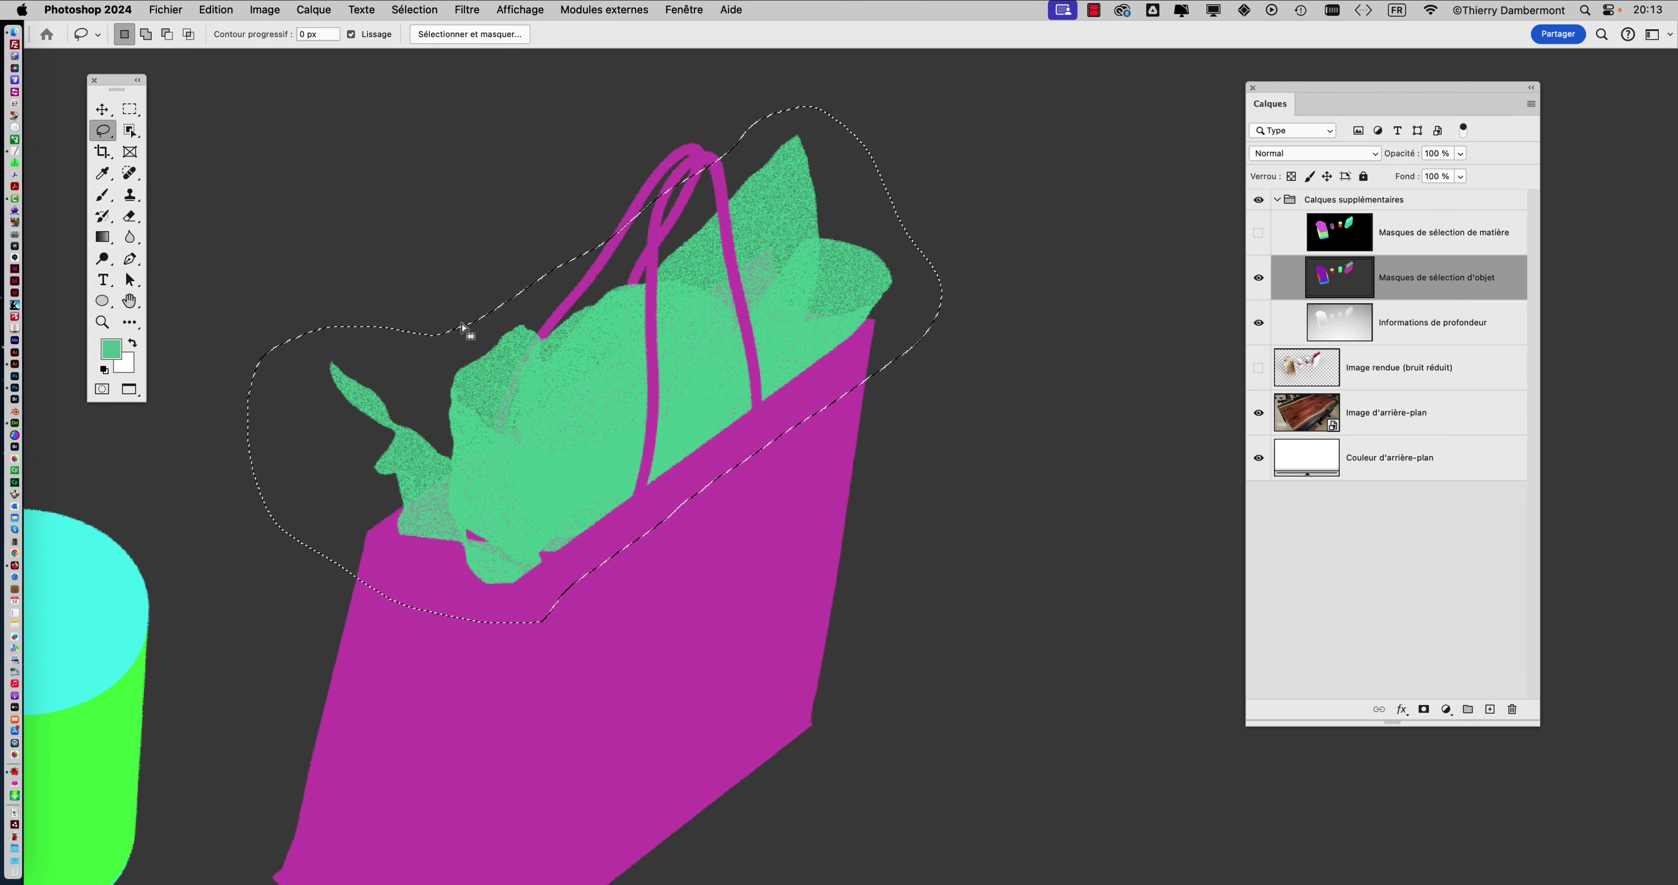
click(428, 8)
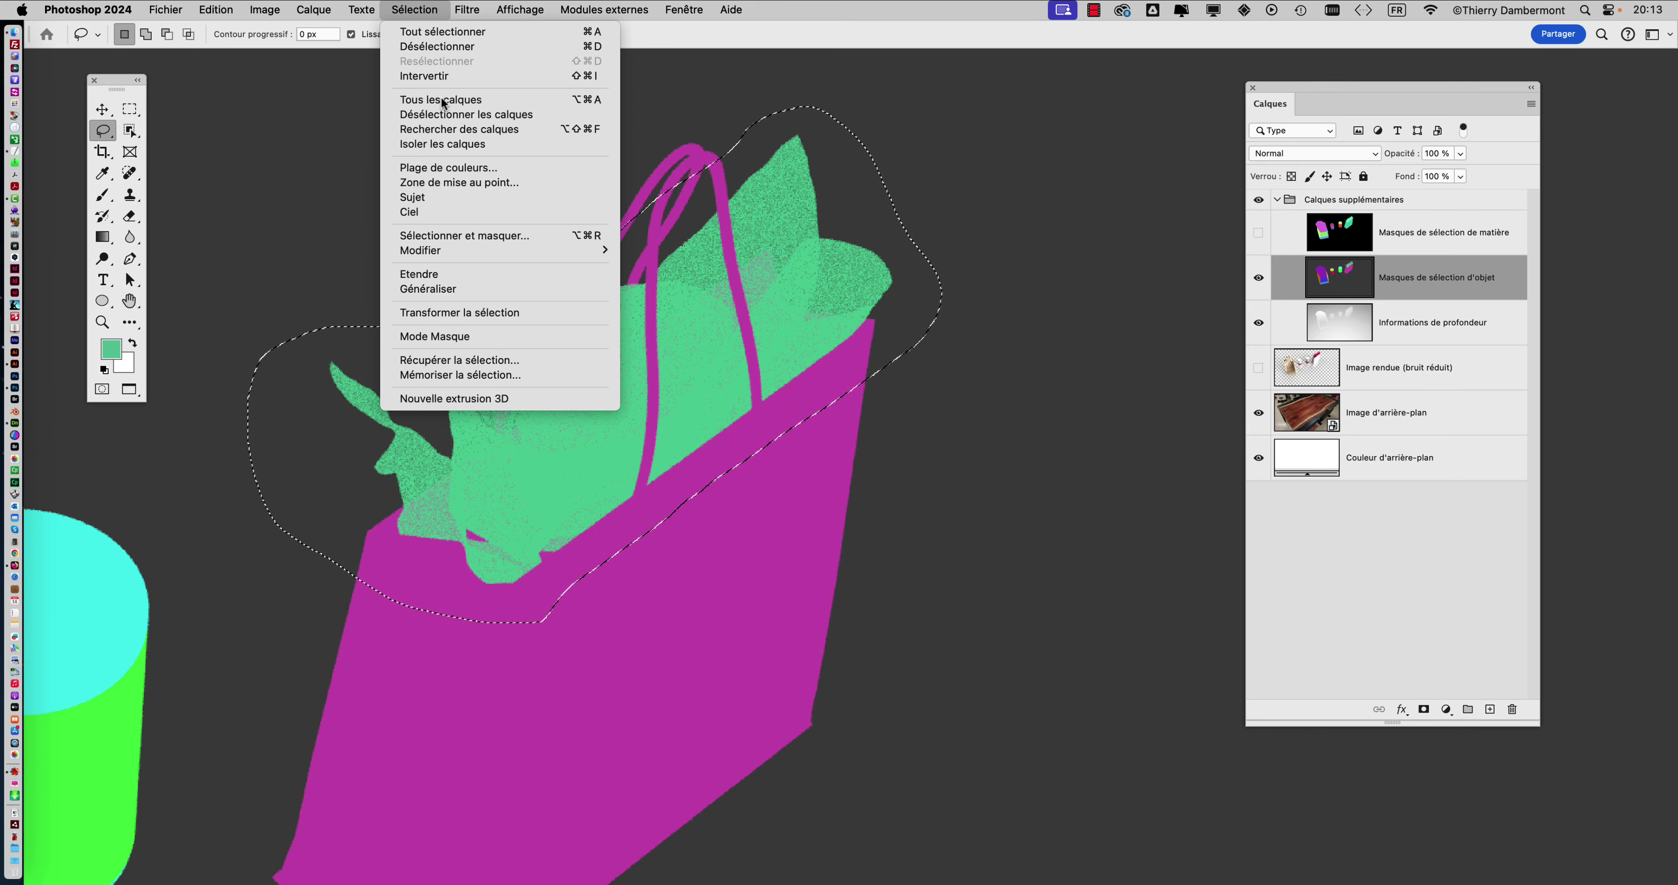
click(448, 168)
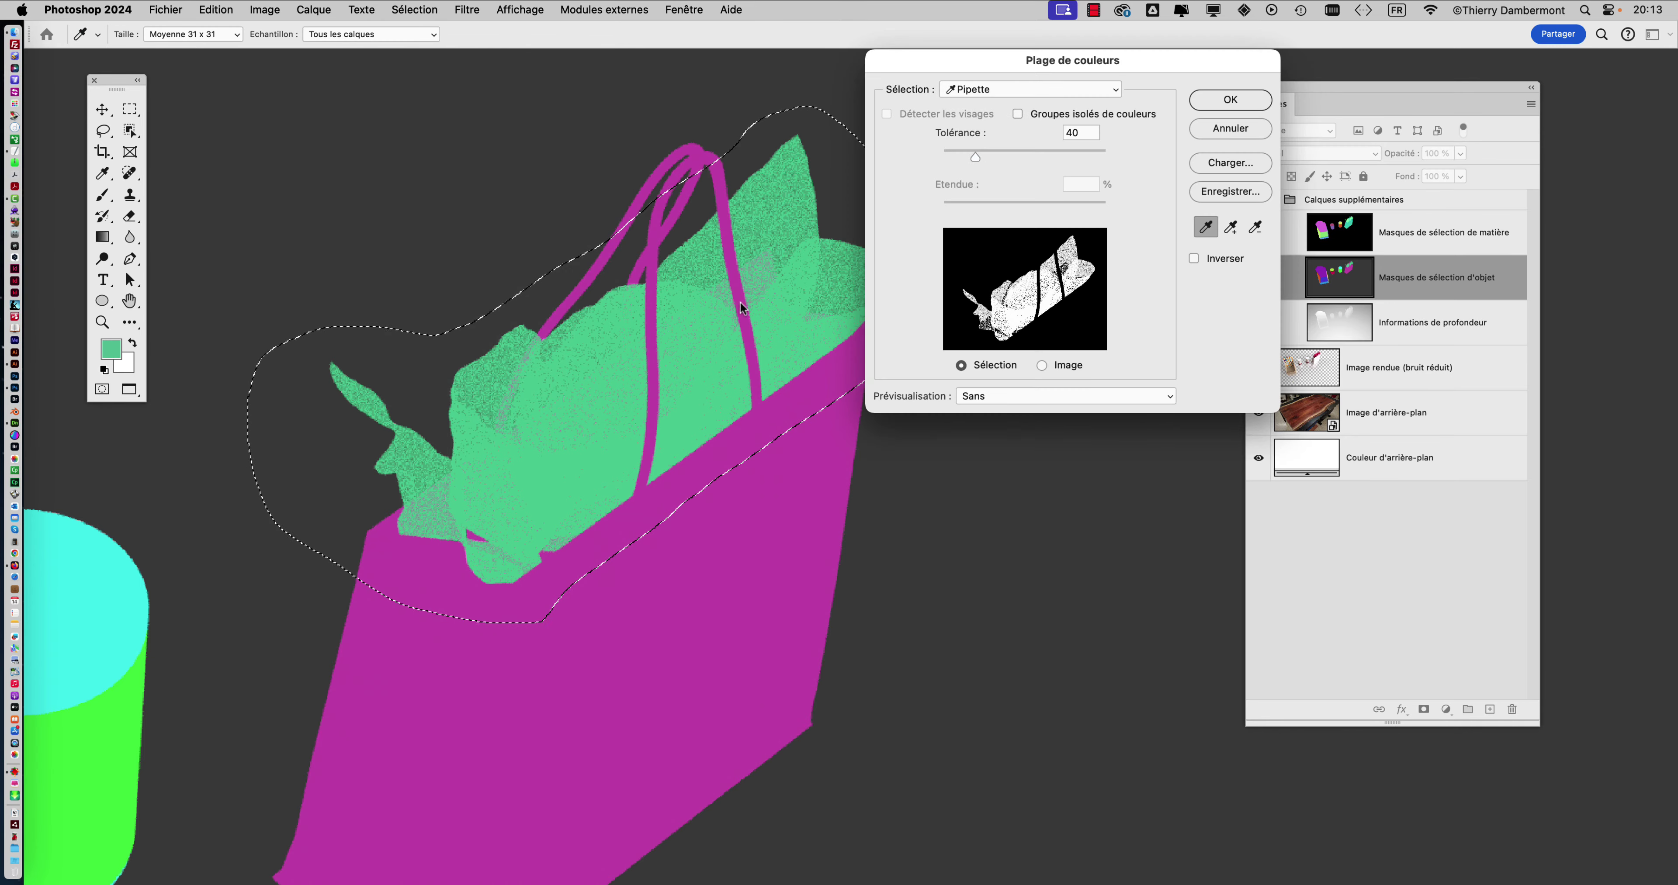